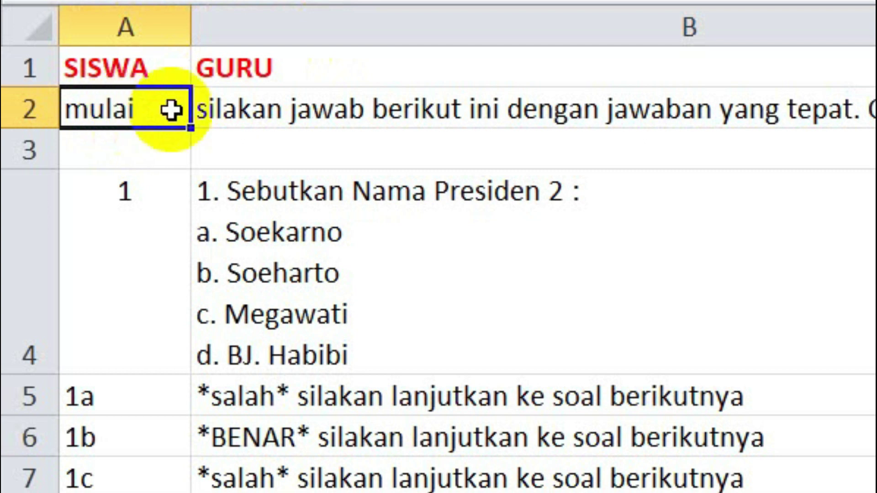
# Step: Examine the "mulai" row and question 1, comparing each student keyword with the teacher's reply for options a to d
pyautogui.click(296, 108)
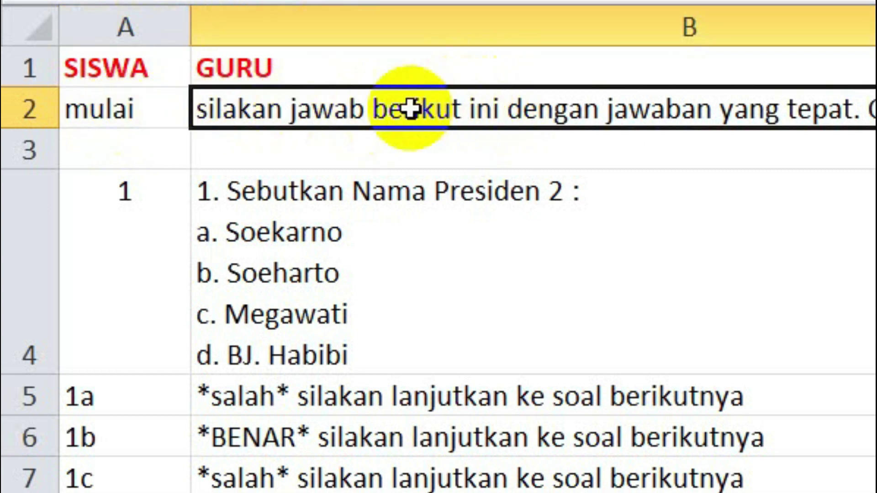
pyautogui.click(401, 182)
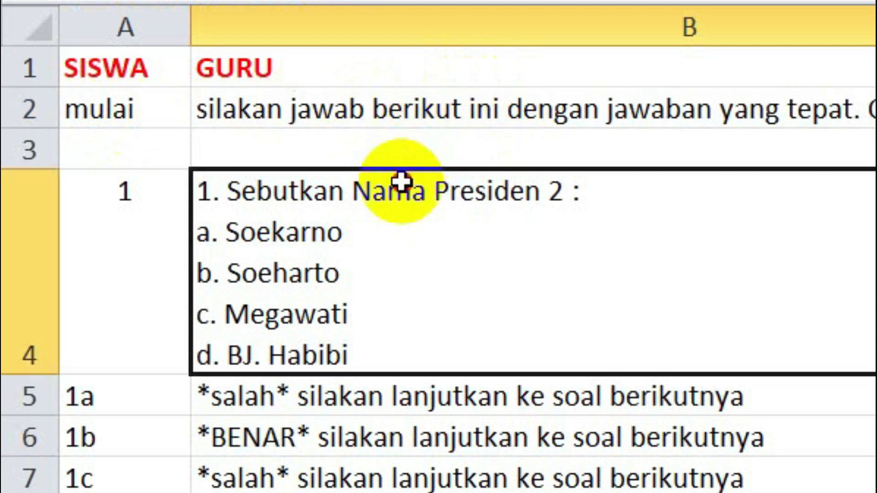
pyautogui.click(138, 108)
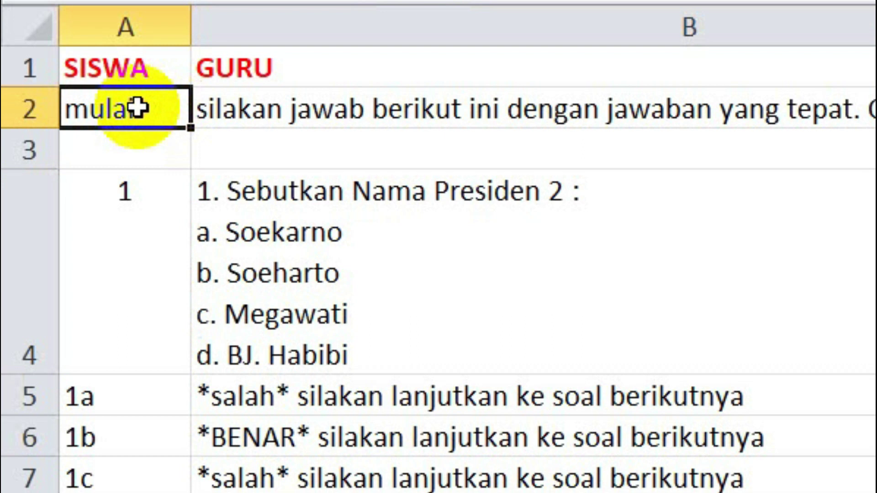
pyautogui.click(272, 113)
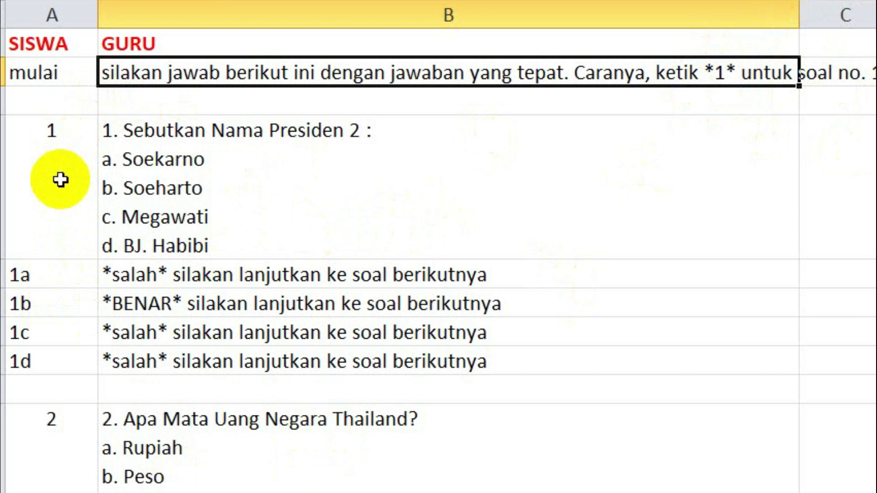
pyautogui.click(61, 179)
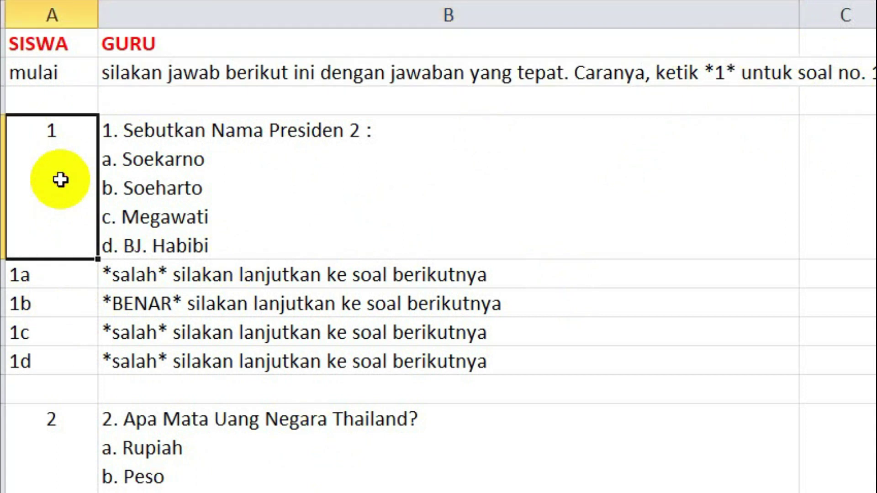
pyautogui.click(228, 177)
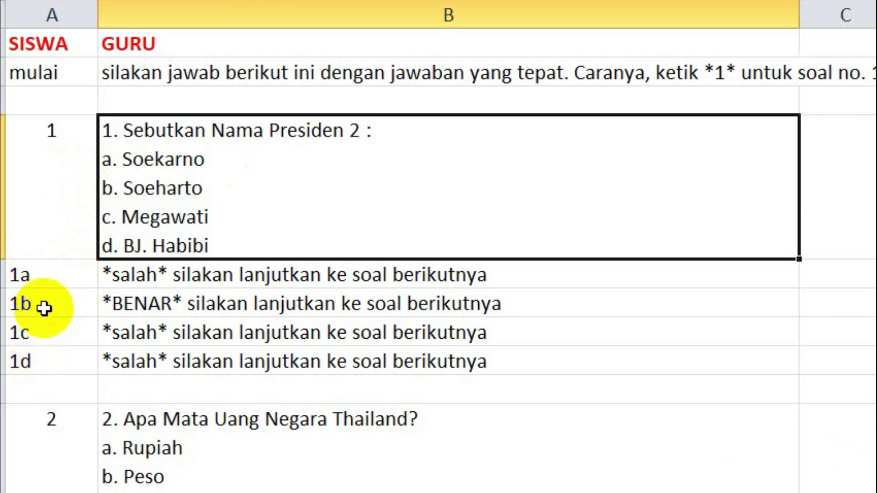
pyautogui.click(50, 283)
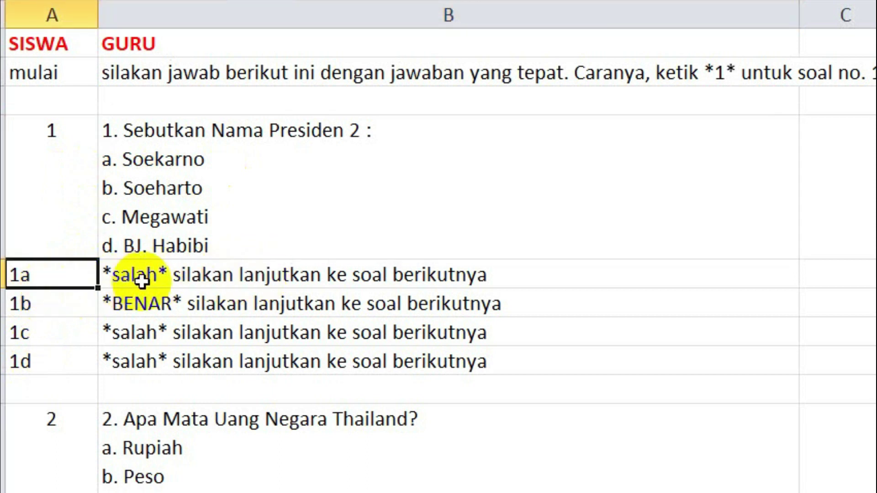
pyautogui.click(259, 280)
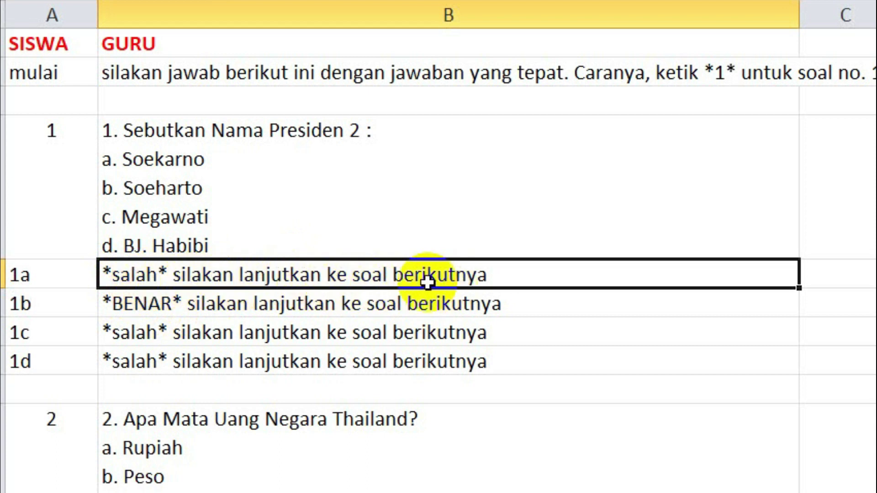
pyautogui.click(141, 309)
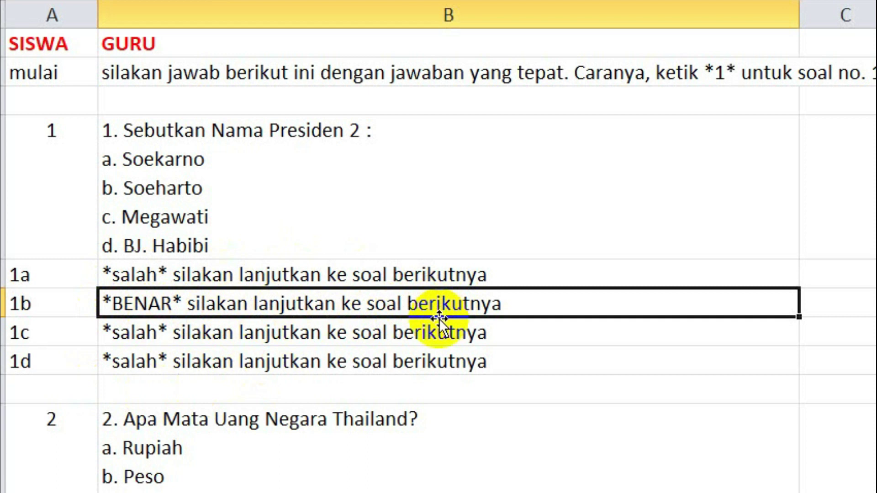
pyautogui.click(839, 310)
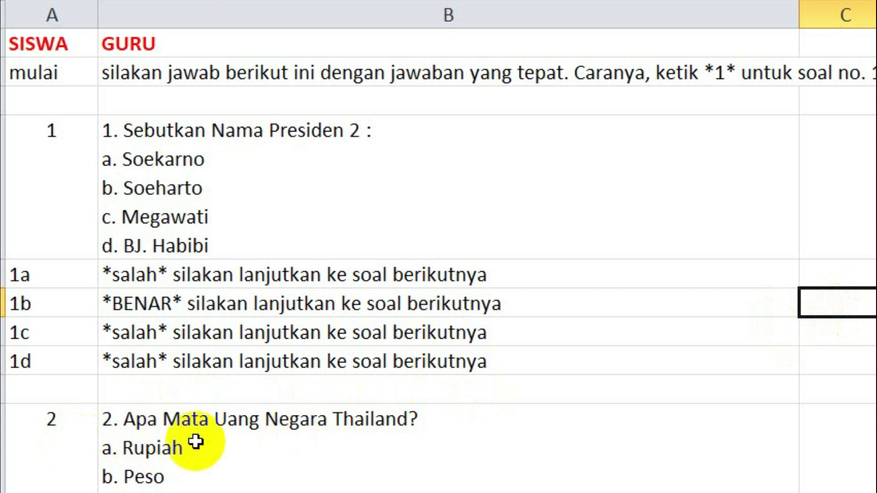
# Step: Examine the question 2 block with its number, question text, answer options and reply keywords
pyautogui.click(72, 443)
pyautogui.scroll(-3, 154, 290)
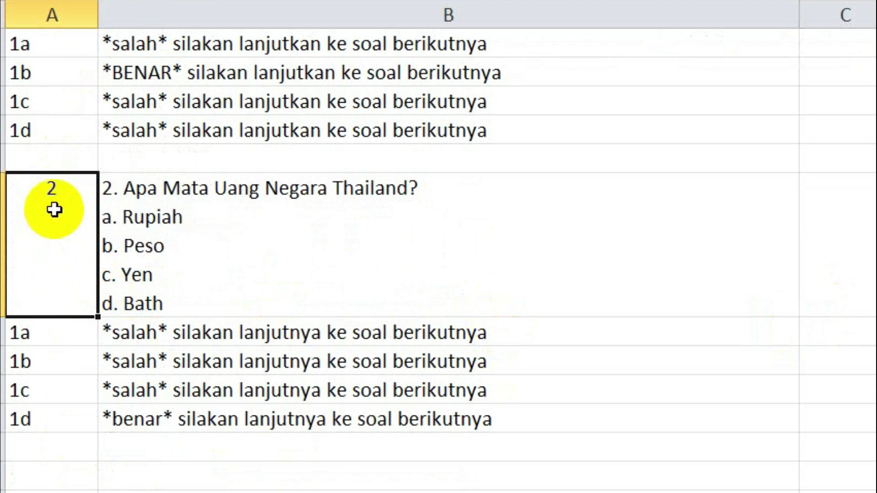
pyautogui.click(173, 218)
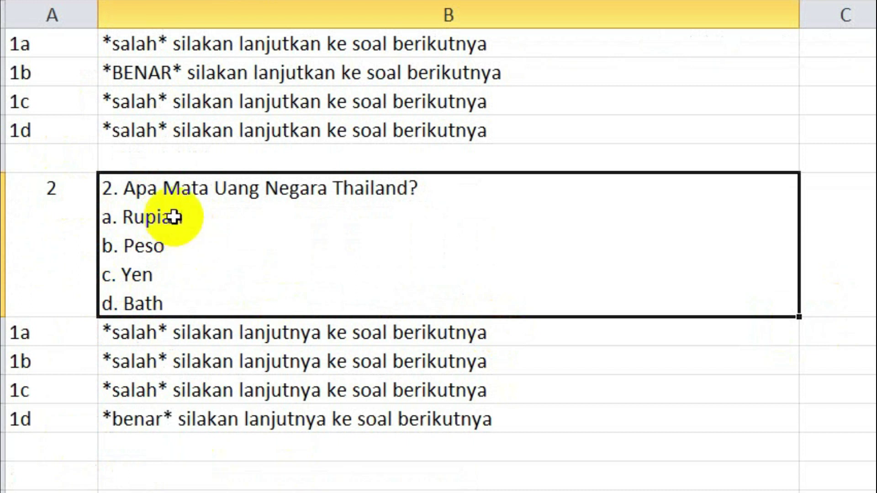
pyautogui.click(35, 335)
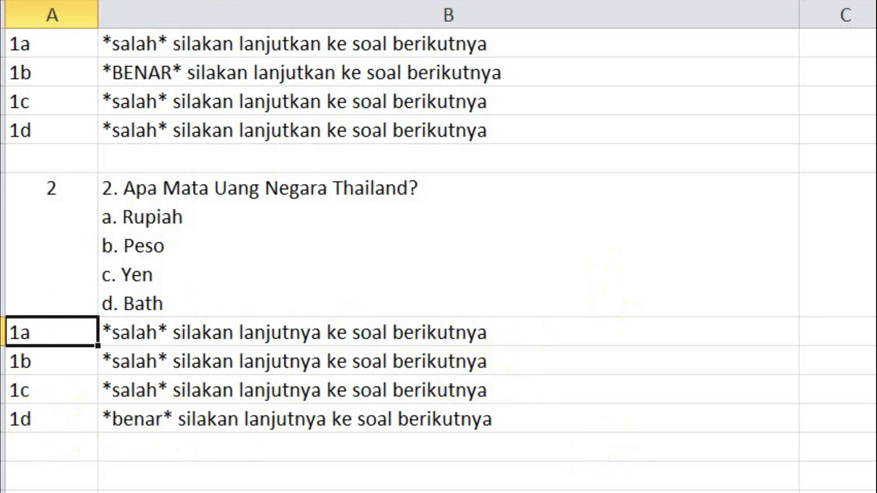
# Step: Switch to the Word exam document and copy question 3, "Apa Mata Uang Negara Thailand?", with its four answer options
pyautogui.click(423, 477)
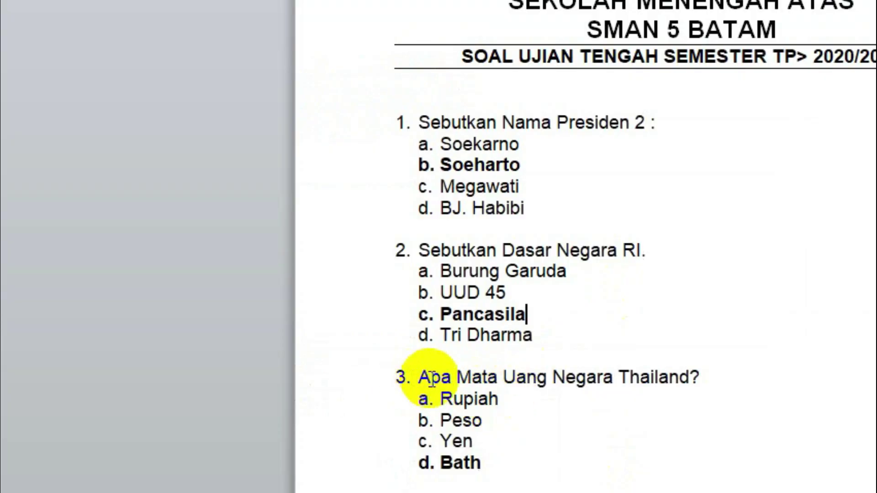
pyautogui.moveTo(352, 382); pyautogui.dragTo(355, 461)
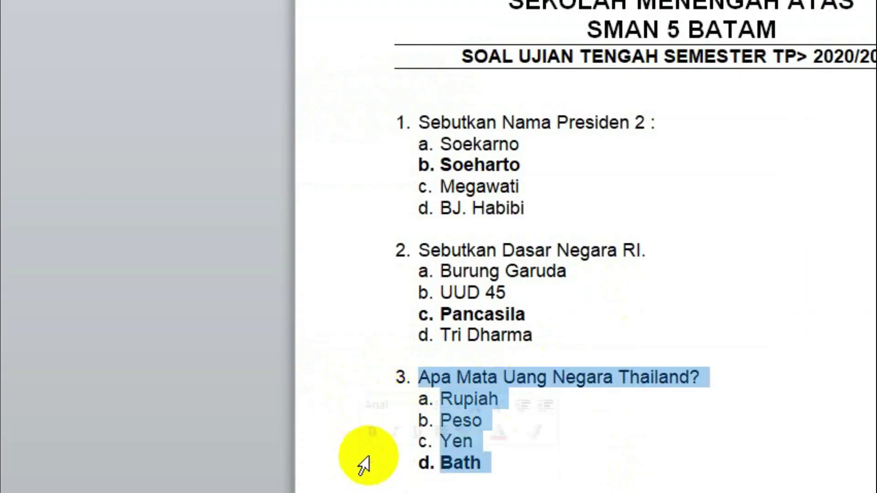
pyautogui.rightClick(464, 385)
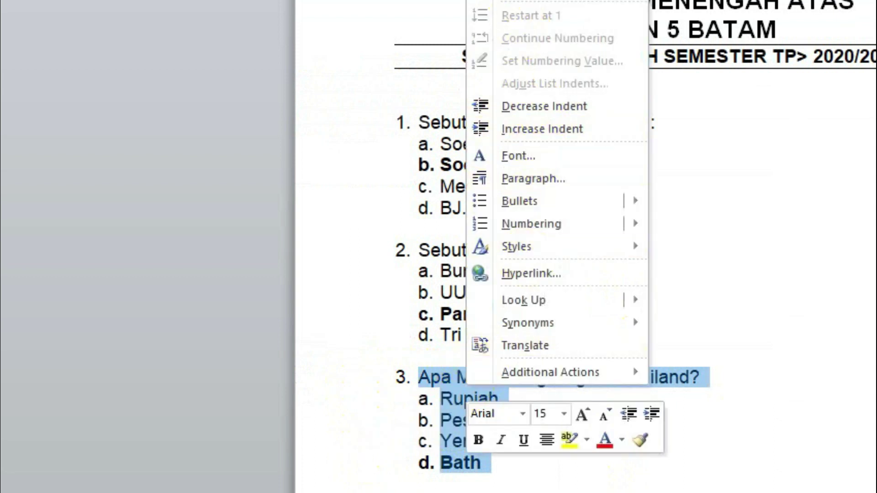
pyautogui.click(530, 1)
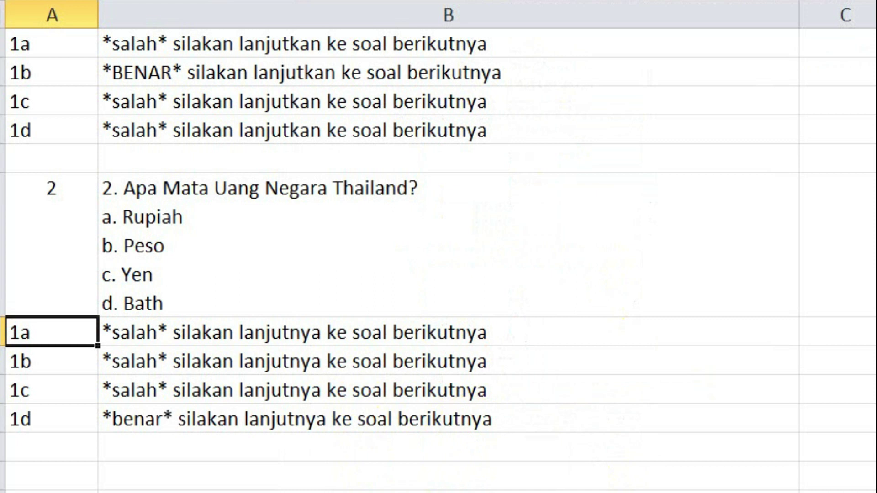
# Step: In the Excel sheet, duplicate the whole question 2 block with its four reply rows below the original, leaving one blank row between
pyautogui.scroll(-2, 438, 256)
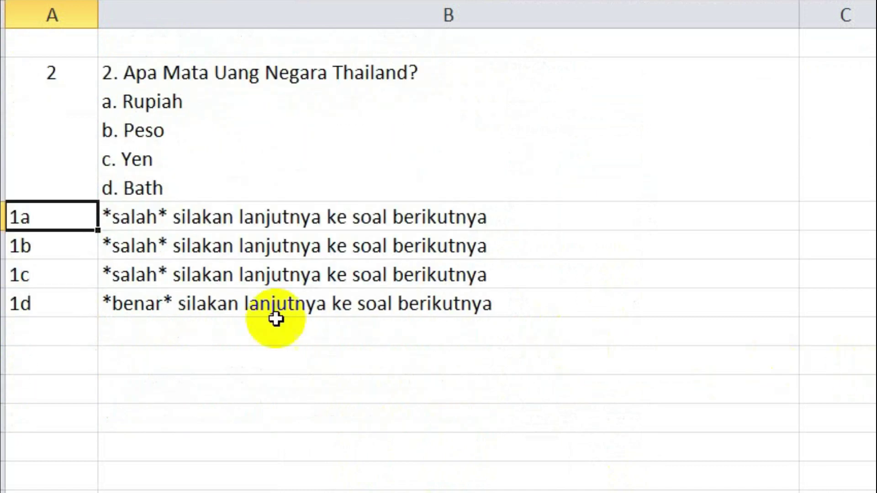
pyautogui.click(74, 136)
pyautogui.moveTo(59, 125); pyautogui.dragTo(263, 303)
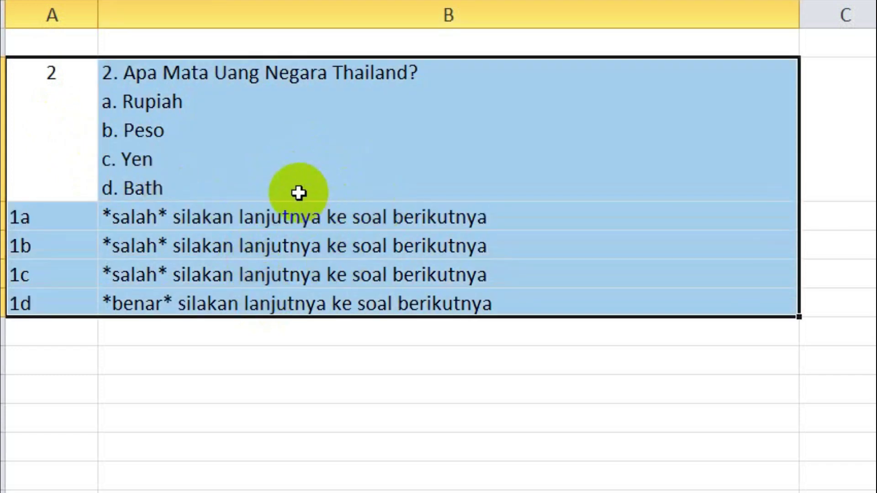
pyautogui.hotkey('ctrl', 'c')
pyautogui.click(75, 362)
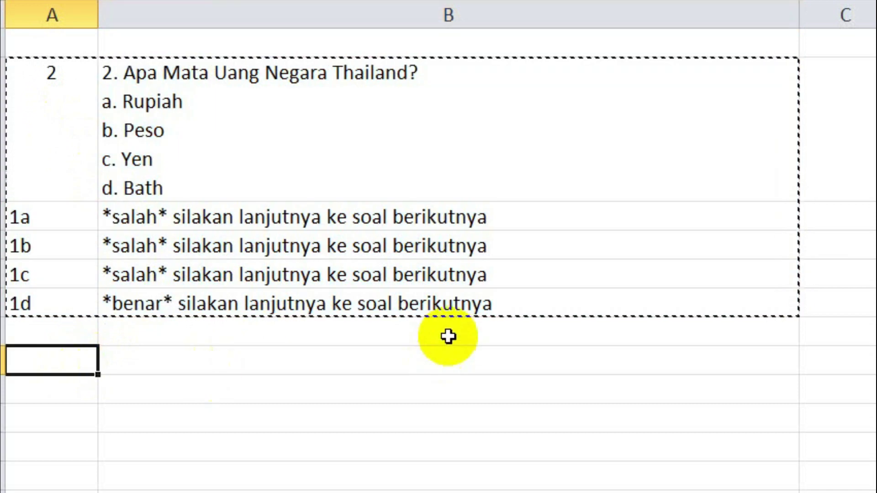
pyautogui.press('Return')
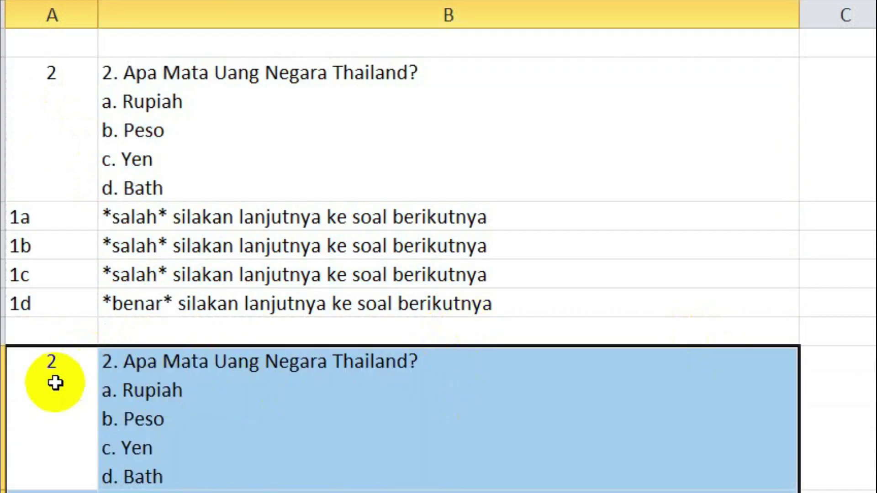
# Step: Set the question number in the SISWA column of the duplicated block to 3
pyautogui.click(56, 368)
pyautogui.doubleClick(80, 368)
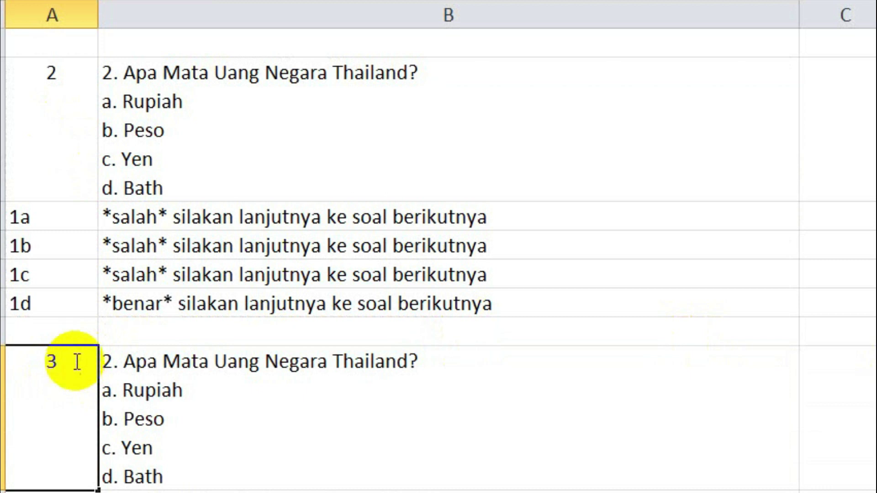
pyautogui.write('3')
pyautogui.click(150, 372)
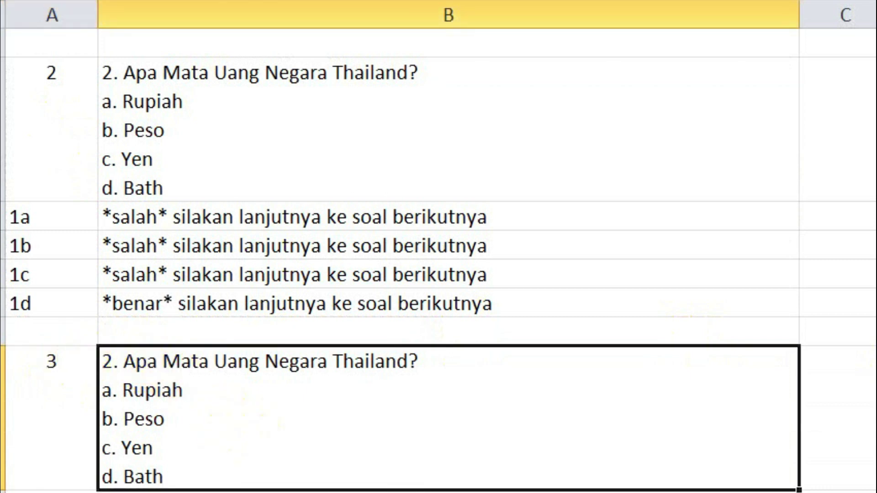
# Step: Replace the duplicated block's question text with "3. Apa Mata Uang Negara Thailand?" and its four options, removing the extra trailing line
pyautogui.scroll(-2, 439, 247)
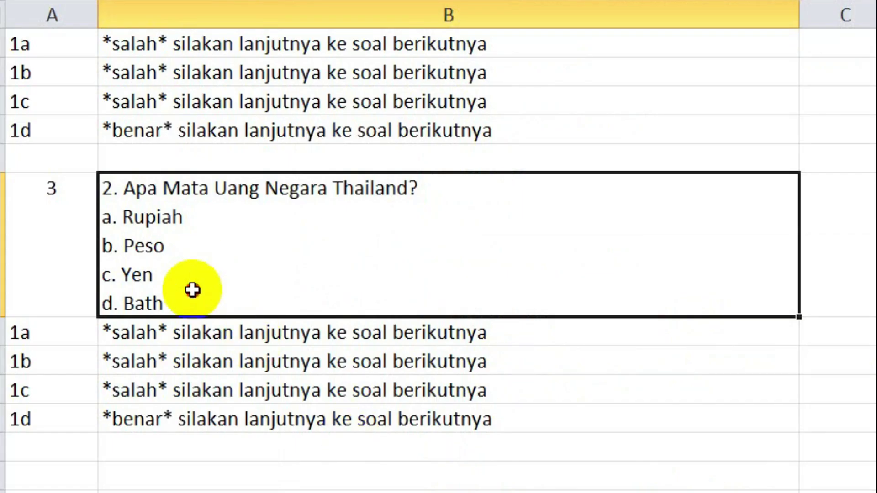
pyautogui.doubleClick(191, 305)
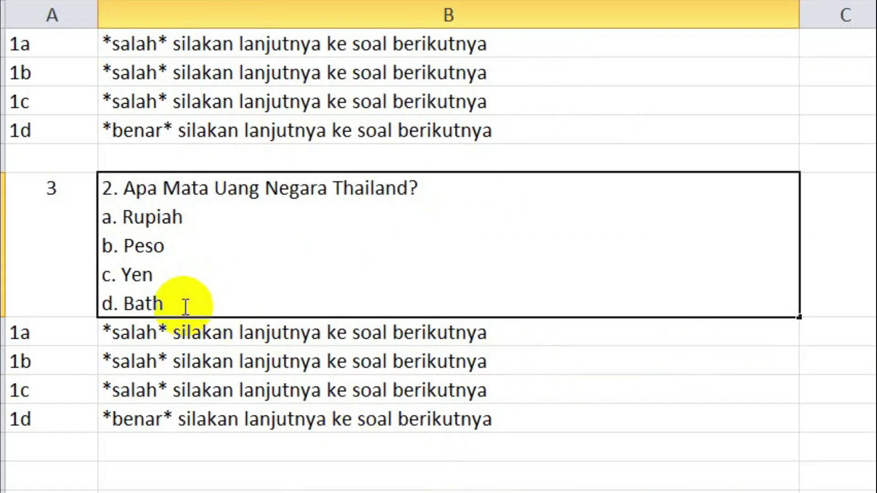
pyautogui.click(170, 358)
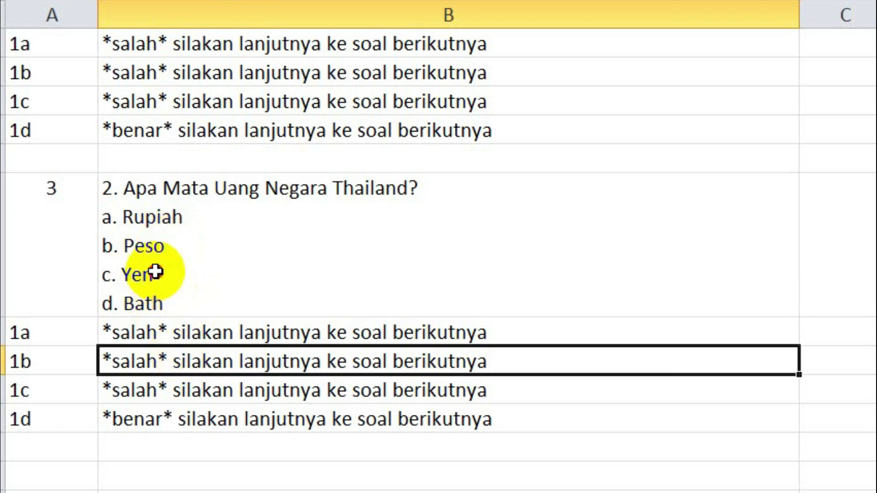
pyautogui.doubleClick(155, 273)
pyautogui.moveTo(190, 304); pyautogui.dragTo(89, 208)
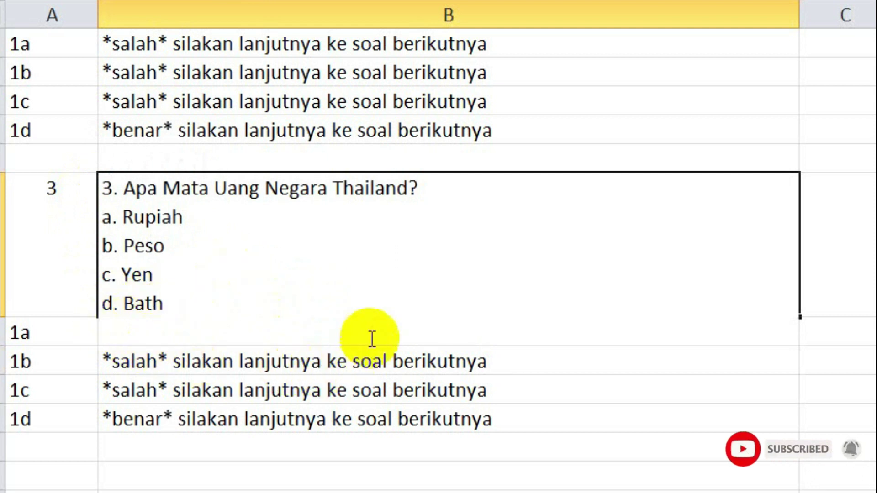
pyautogui.press('BackSpace')
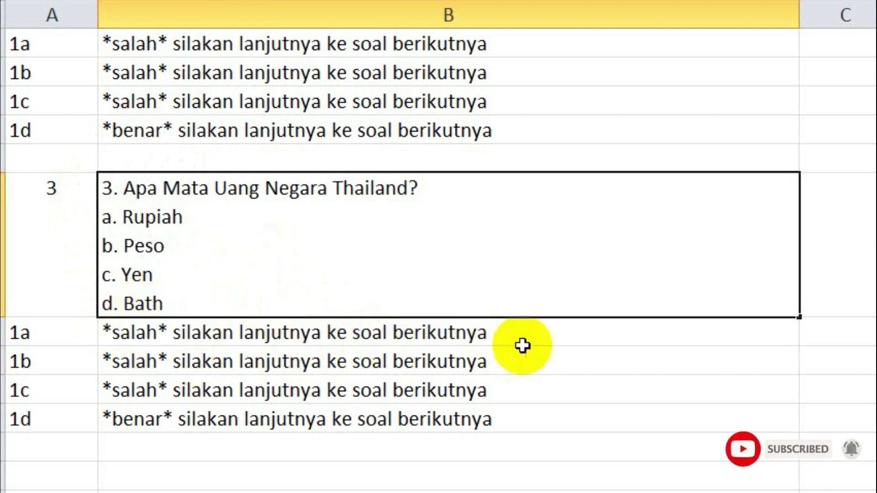
pyautogui.click(548, 356)
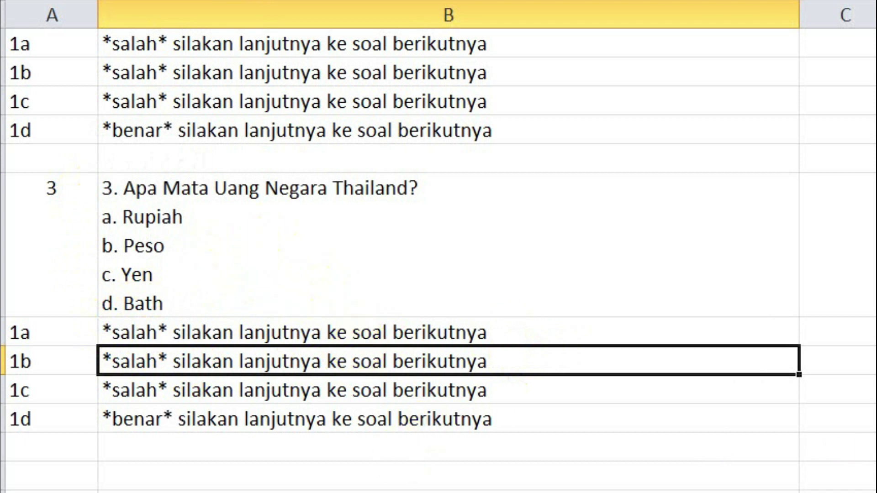
# Step: Replace the duplicated block's question text with "Sebutkan Dasar Negara RI." and its four options copied from the Word document, without the extra trailing line
pyautogui.hotkey('alt', 'Tab')
pyautogui.moveTo(546, 335); pyautogui.dragTo(403, 250)
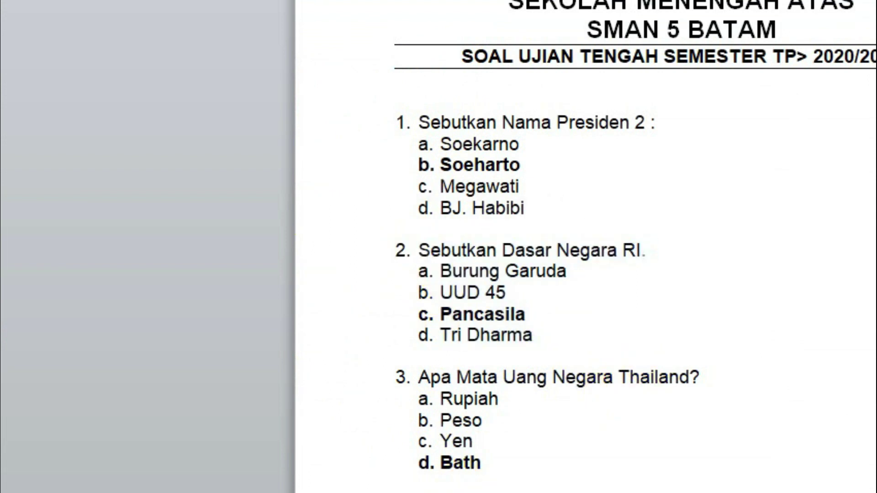
pyautogui.hotkey('alt', 'Tab')
pyautogui.doubleClick(196, 286)
pyautogui.moveTo(164, 303); pyautogui.dragTo(102, 188)
pyautogui.hotkey('ctrl', 'v')
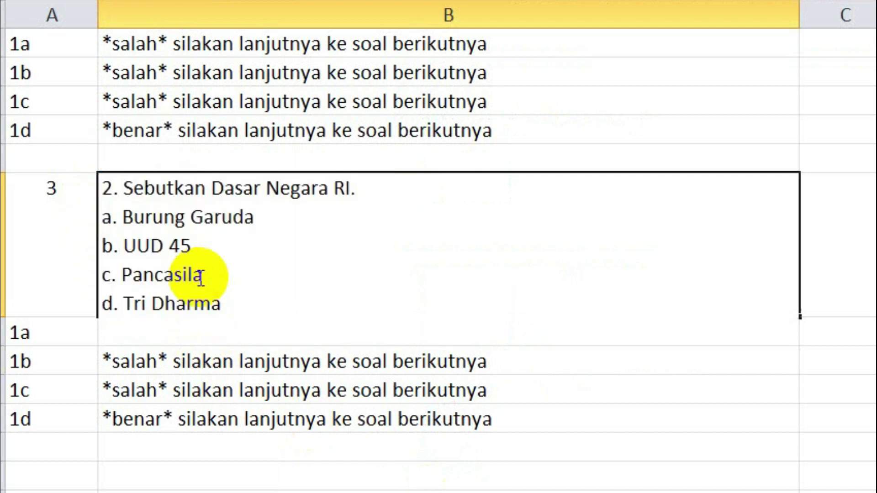
pyautogui.press('BackSpace')
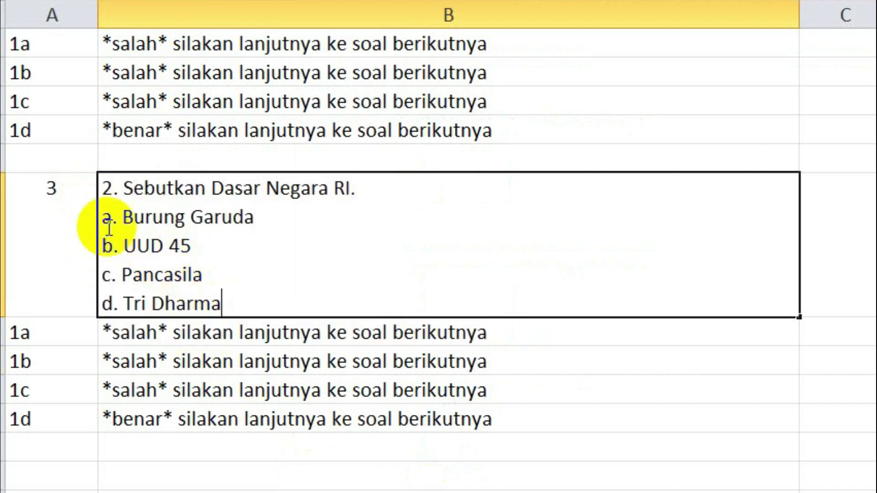
# Step: Renumber the pasted question "Sebutkan Dasar Negara RI." as 3 within its cell
pyautogui.doubleClick(107, 188)
pyautogui.write('3')
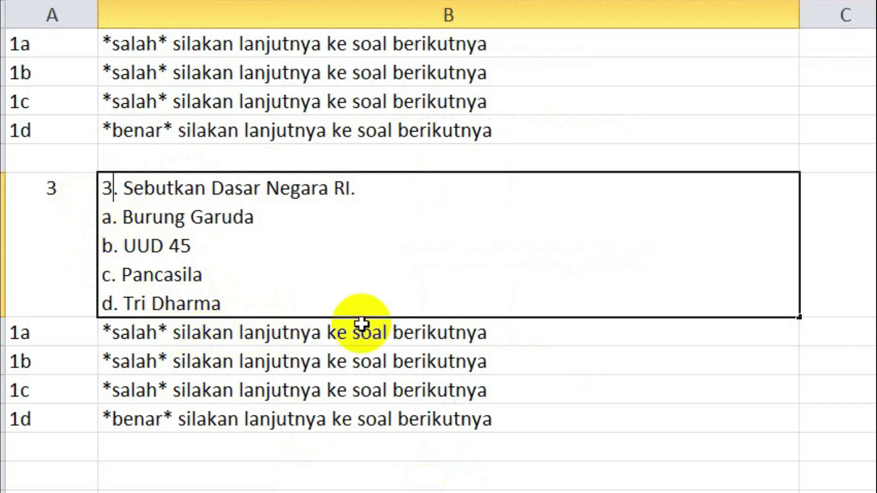
pyautogui.click(864, 297)
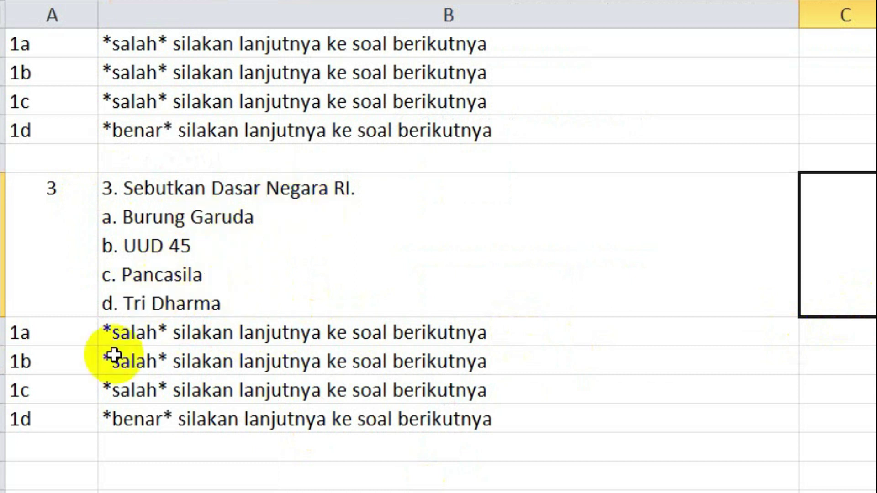
# Step: Copy question 3's "*benar* silakan lanjutnya ke soal berikutnya" reply into its option c row
pyautogui.click(155, 431)
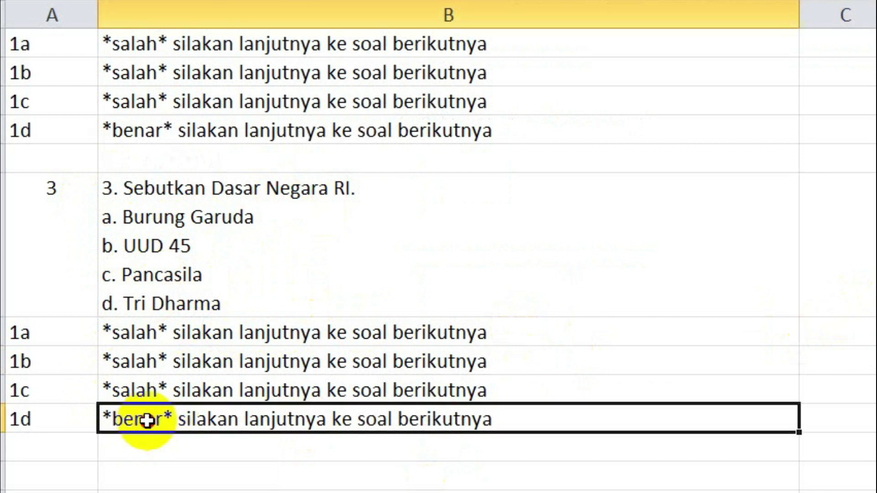
pyautogui.hotkey('ctrl', 'c')
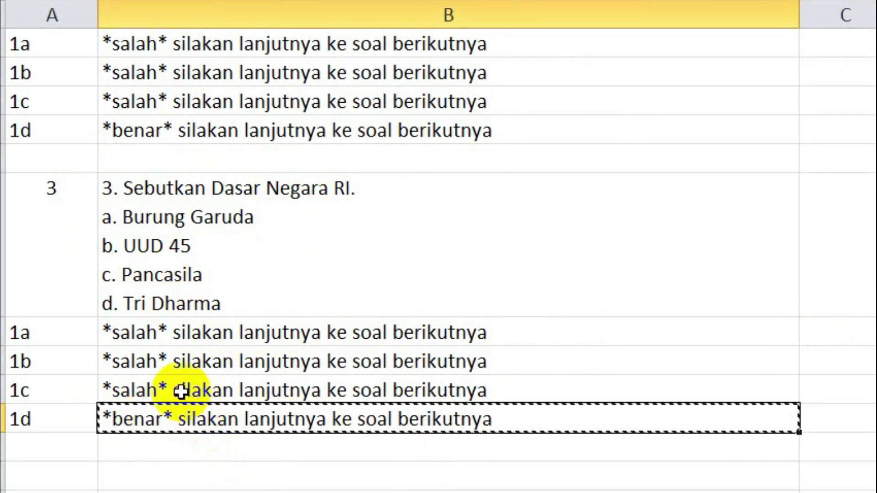
pyautogui.click(207, 391)
pyautogui.press('Return')
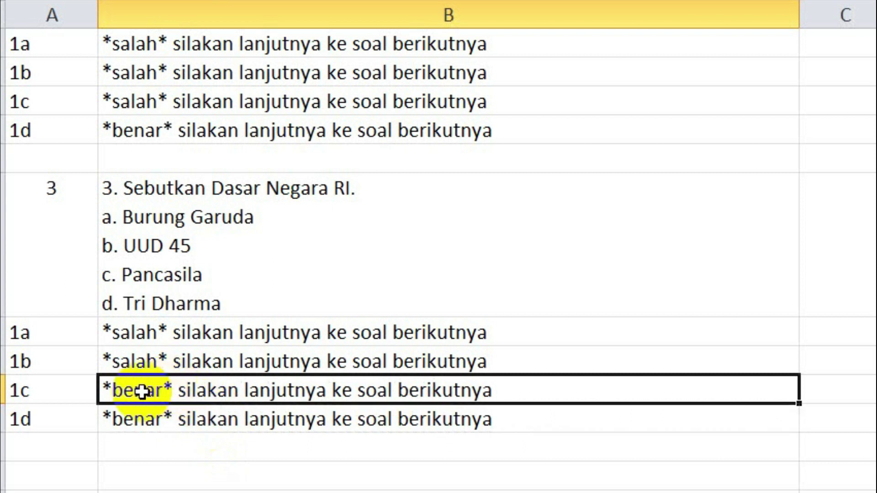
# Step: Replace the option d reply of question 3 with the "*salah*" reply copied from its option b row
pyautogui.click(146, 416)
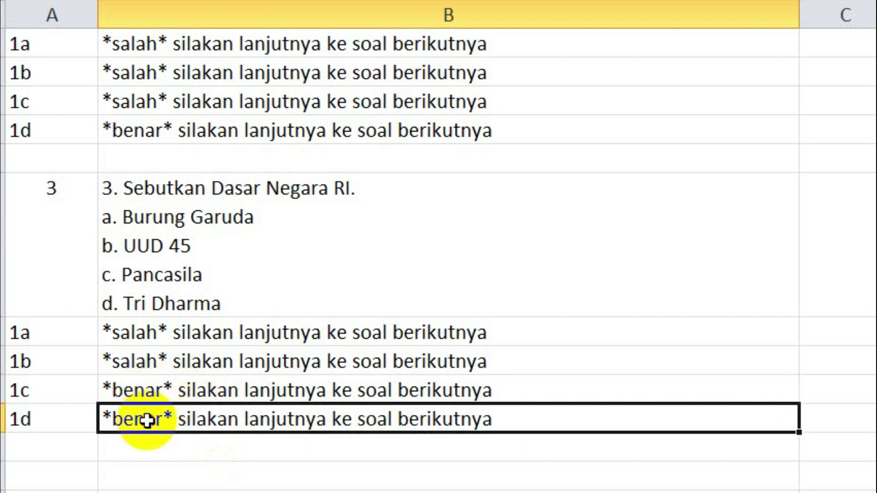
pyautogui.click(150, 365)
pyautogui.hotkey('ctrl', 'c')
pyautogui.click(153, 418)
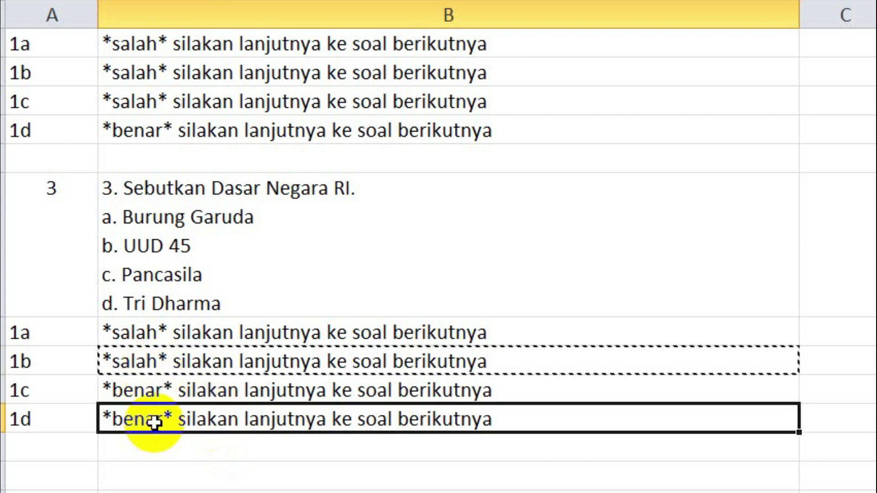
pyautogui.press('Return')
pyautogui.press('Up')
pyautogui.press('Up')
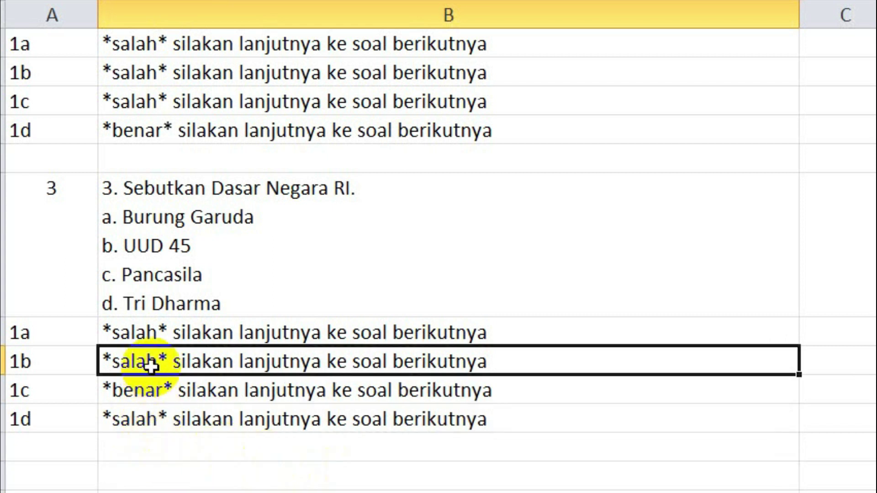
pyautogui.click(159, 422)
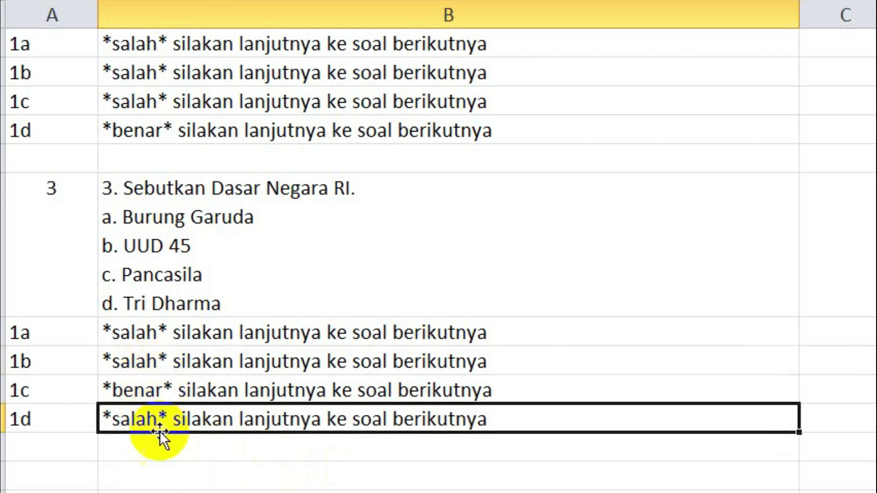
pyautogui.click(214, 475)
# Step: Make the correct-answer replies bold: option c of question 3, option d of question 2 and option b of question 1
pyautogui.click(150, 390)
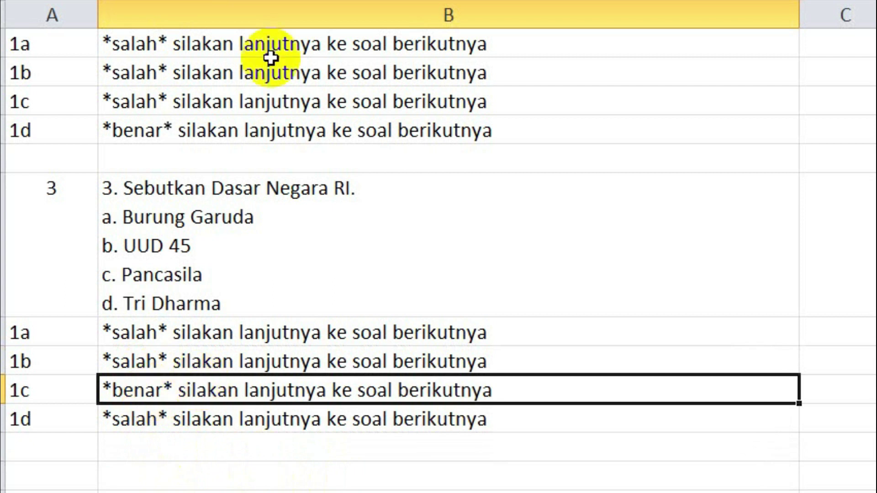
pyautogui.hotkey('ctrl', 'b')
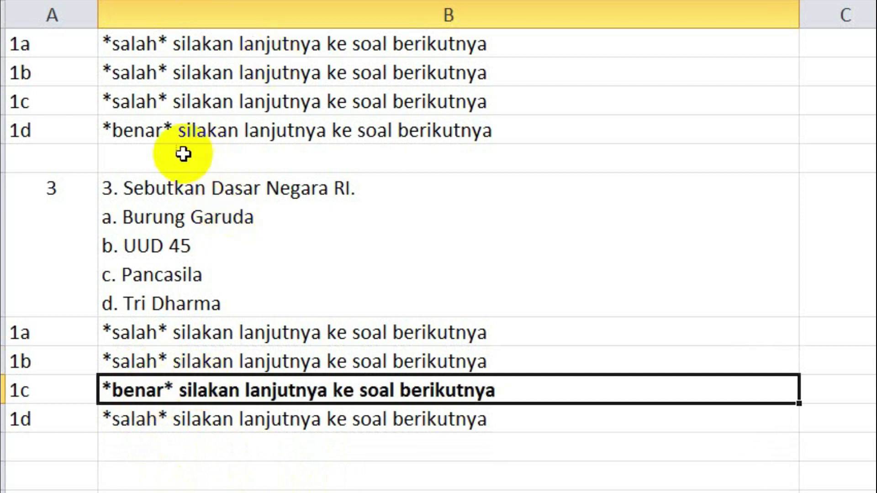
pyautogui.click(177, 137)
pyautogui.hotkey('ctrl', 'b')
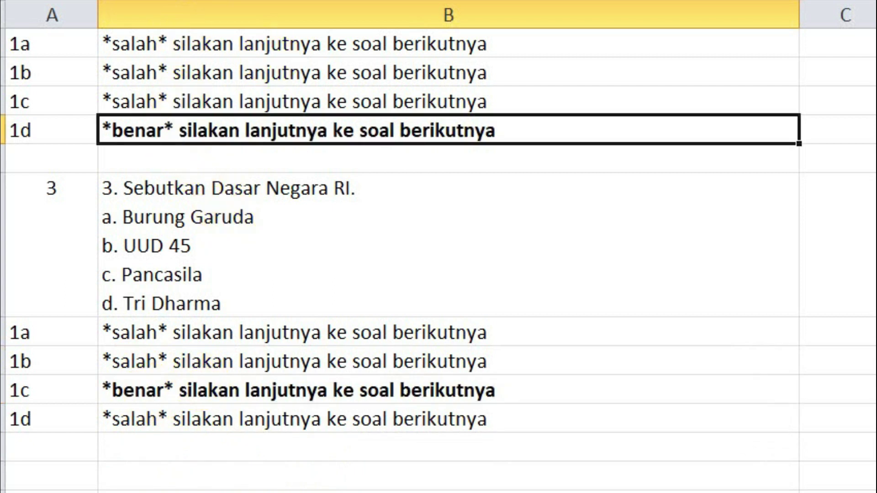
pyautogui.click(850, 366)
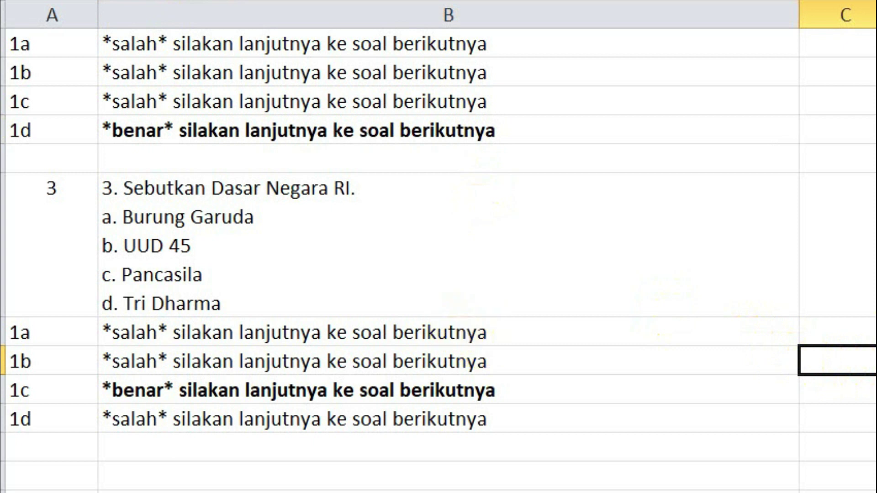
pyautogui.scroll(2, 439, 247)
pyautogui.scroll(1, 438, 247)
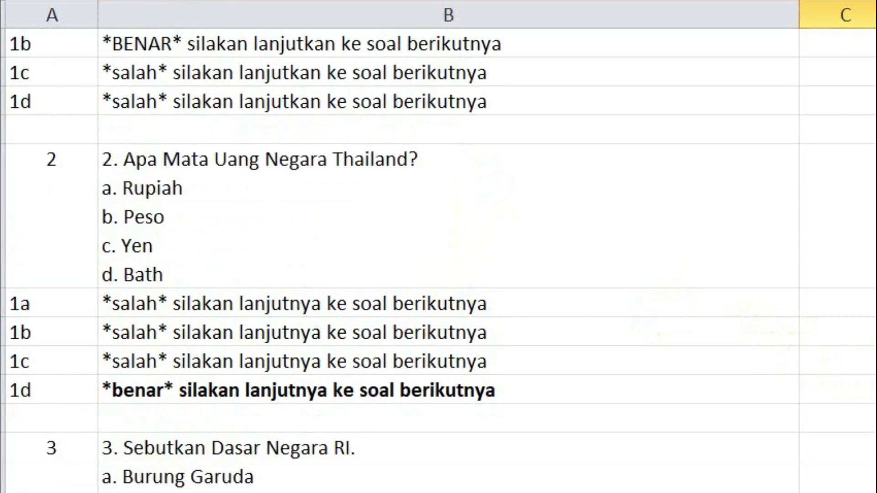
pyautogui.click(240, 77)
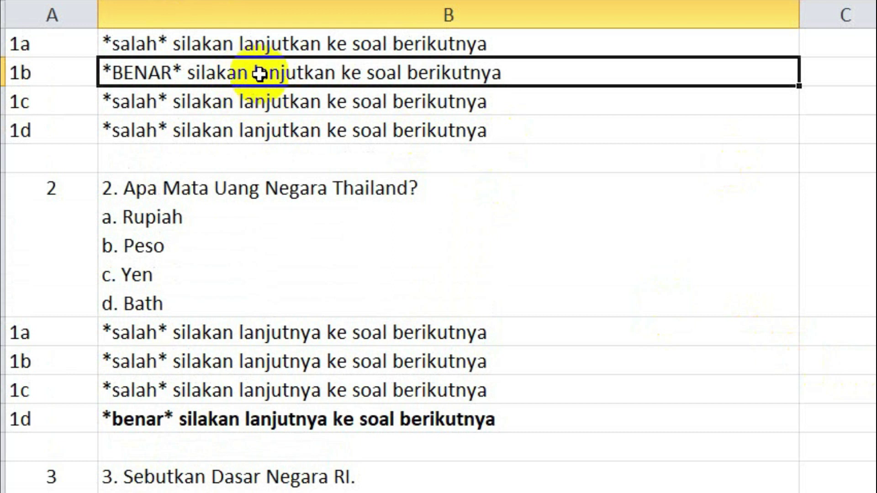
pyautogui.hotkey('ctrl', 'b')
pyautogui.click(564, 237)
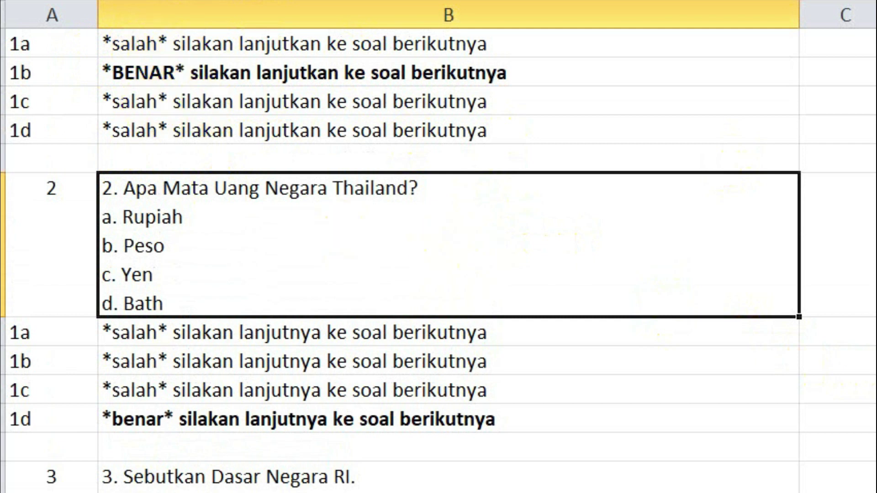
# Step: Change the keywords of question 2's first two answer rows to 2a and 2b
pyautogui.scroll(-2, 453, 282)
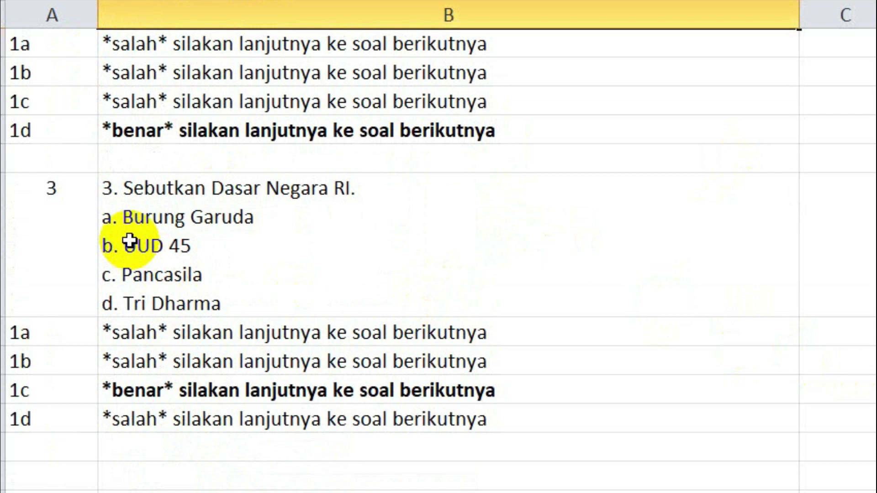
pyautogui.click(187, 262)
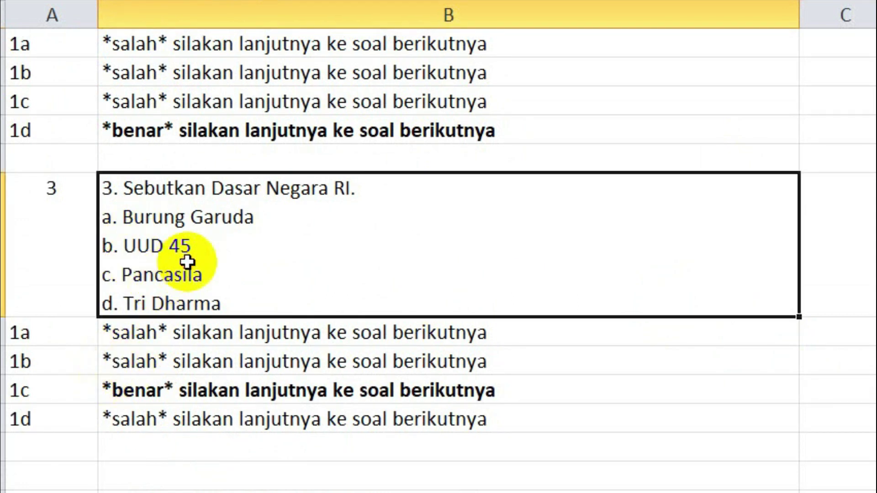
pyautogui.click(144, 396)
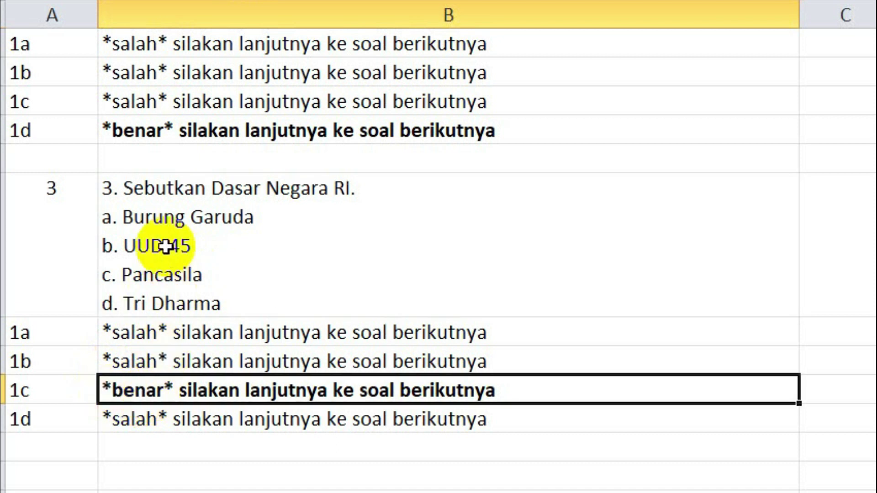
pyautogui.click(30, 43)
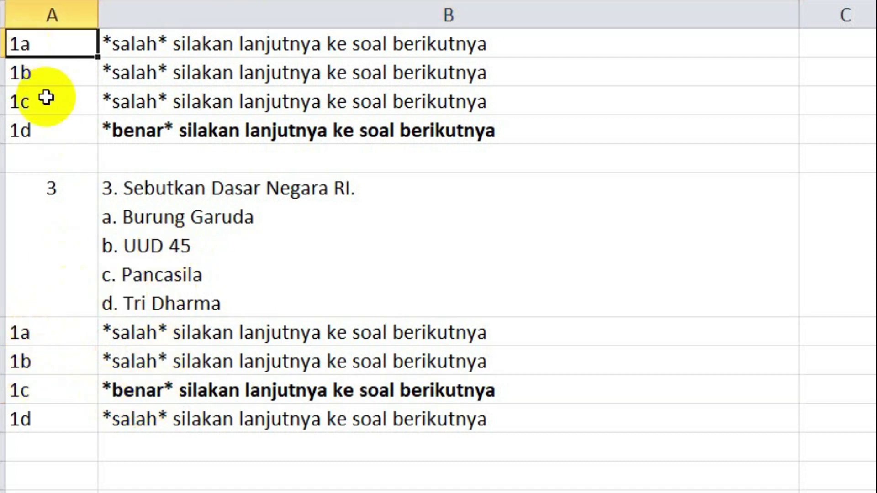
pyautogui.write('2a')
pyautogui.click(19, 78)
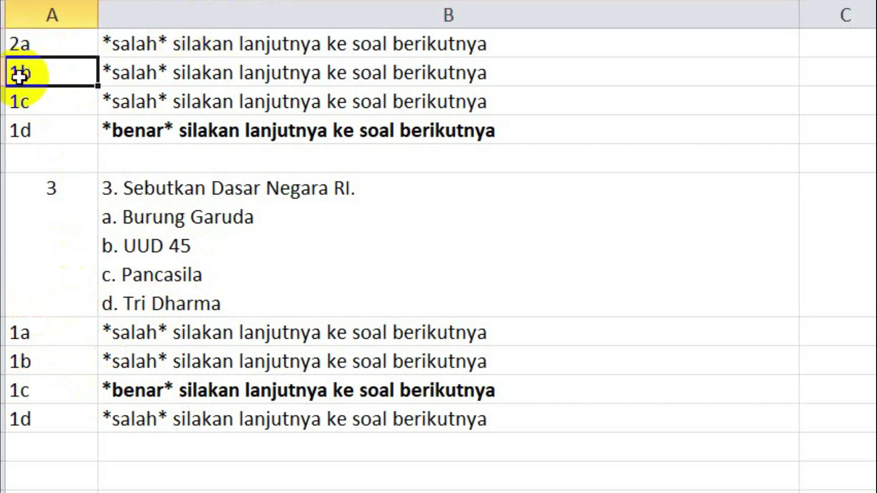
pyautogui.doubleClick(18, 76)
pyautogui.press('BackSpace')
pyautogui.write('2')
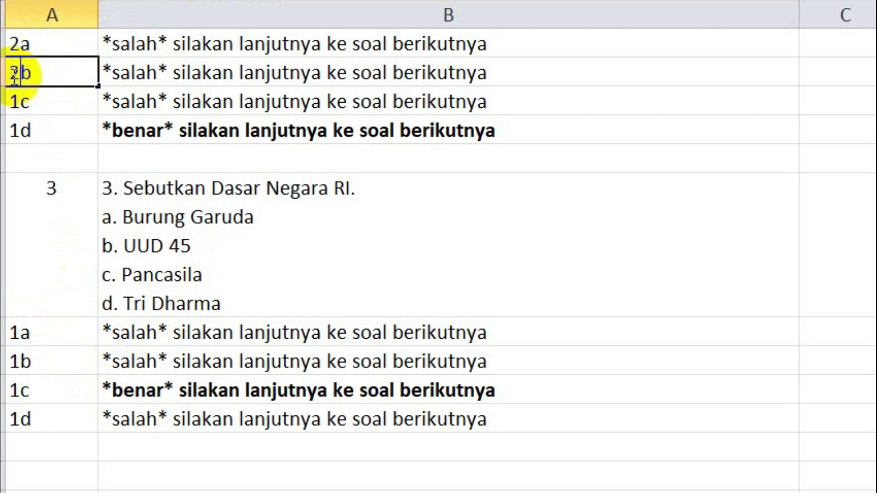
pyautogui.press('Return')
# Step: Change the keywords of question 2's last two answer rows to 2c and 2d
pyautogui.press('F2')
pyautogui.press('Home')
pyautogui.hotkey('shift', 'Right')
pyautogui.write('2')
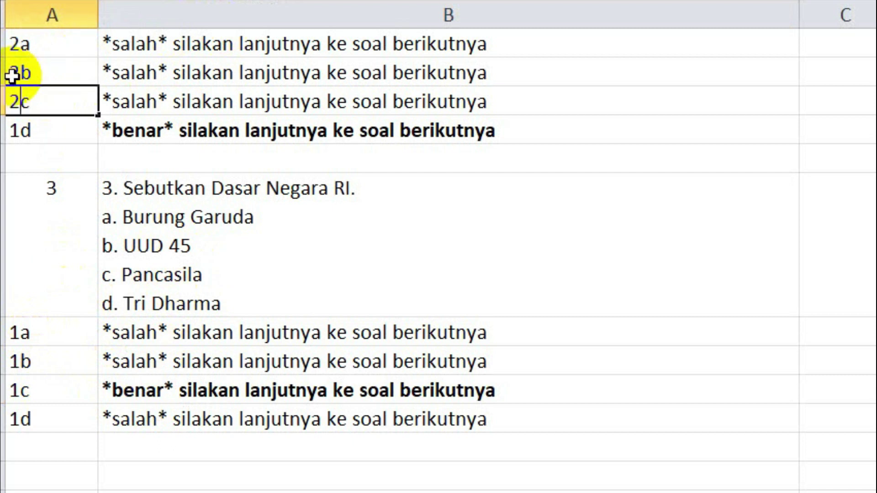
pyautogui.press('Return')
pyautogui.press('F2')
pyautogui.press('Left')
pyautogui.hotkey('shift', 'Left')
pyautogui.write('2')
pyautogui.press('Return')
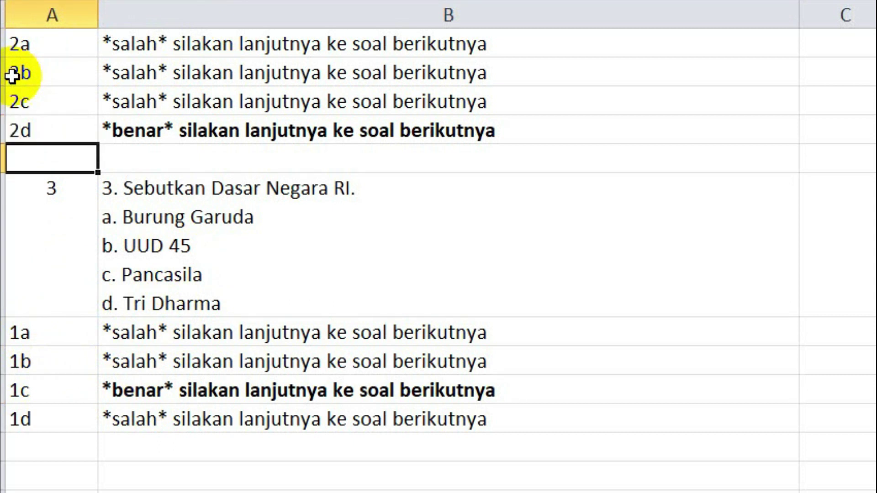
# Step: Change the keywords of question 3's four answer rows to 3a, 3b, 3c and 3d
pyautogui.click(33, 324)
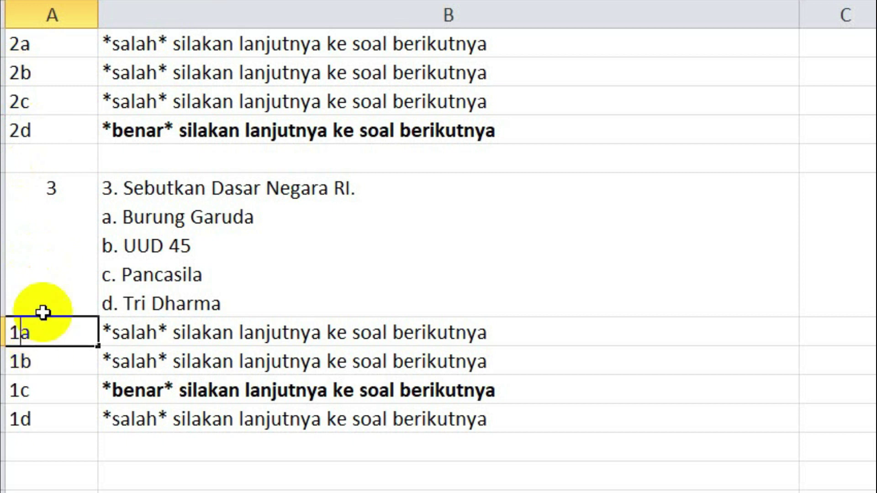
pyautogui.write('3a')
pyautogui.press('Return')
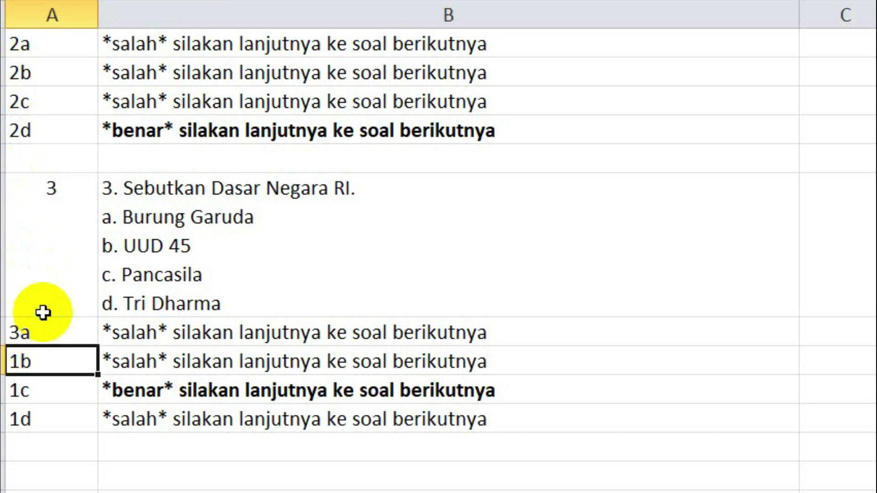
pyautogui.write('3b')
pyautogui.press('Return')
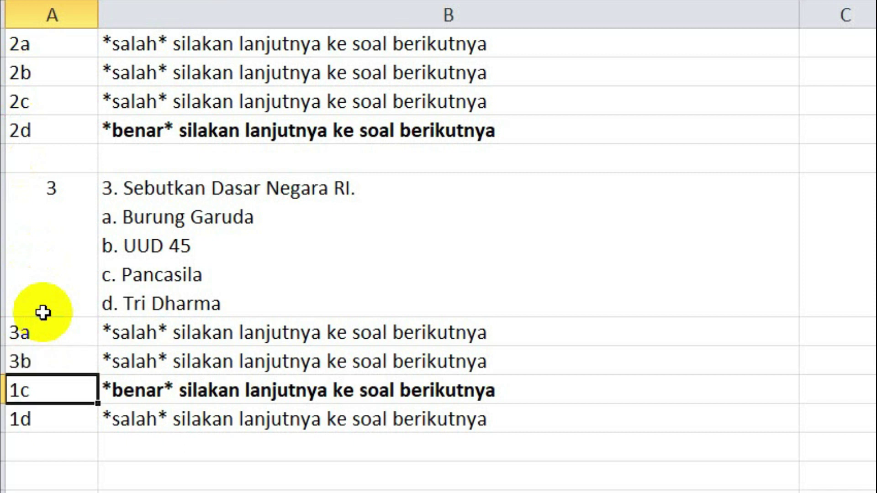
pyautogui.write('3c')
pyautogui.press('Return')
pyautogui.write('3d')
pyautogui.press('Return')
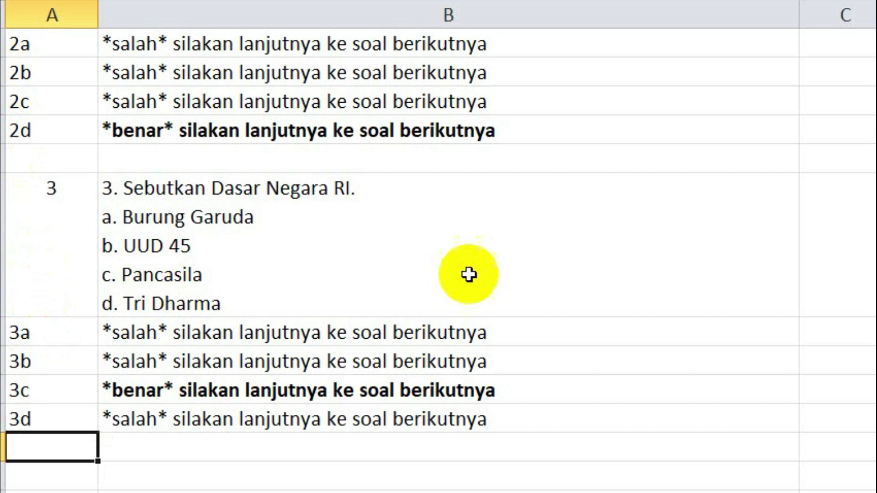
pyautogui.click(754, 336)
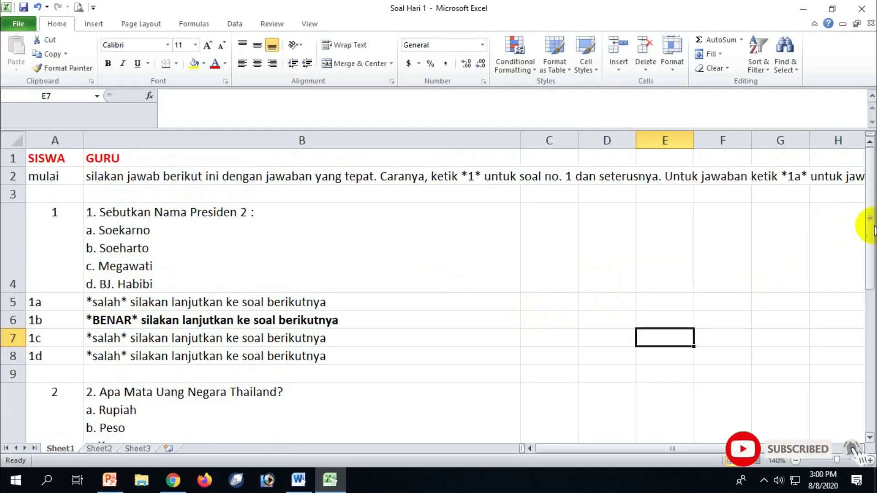
pyautogui.moveTo(872, 228); pyautogui.dragTo(861, 326)
pyautogui.click(263, 221)
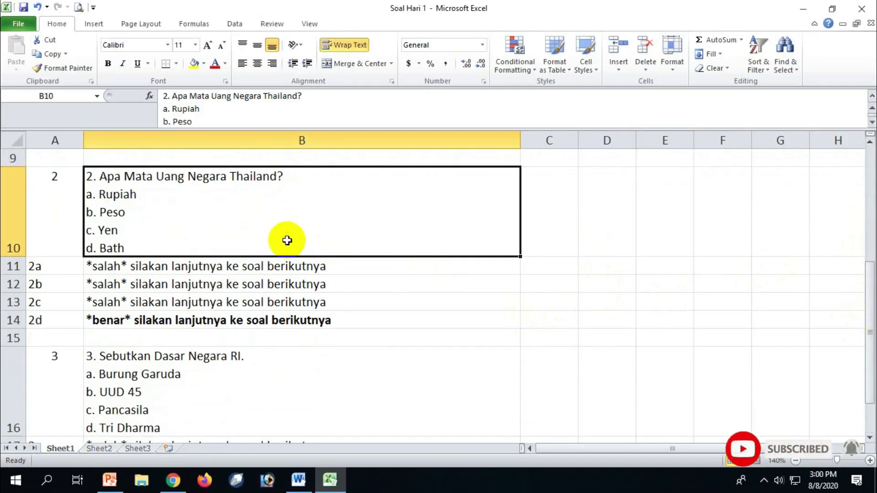
pyautogui.click(286, 265)
pyautogui.click(268, 218)
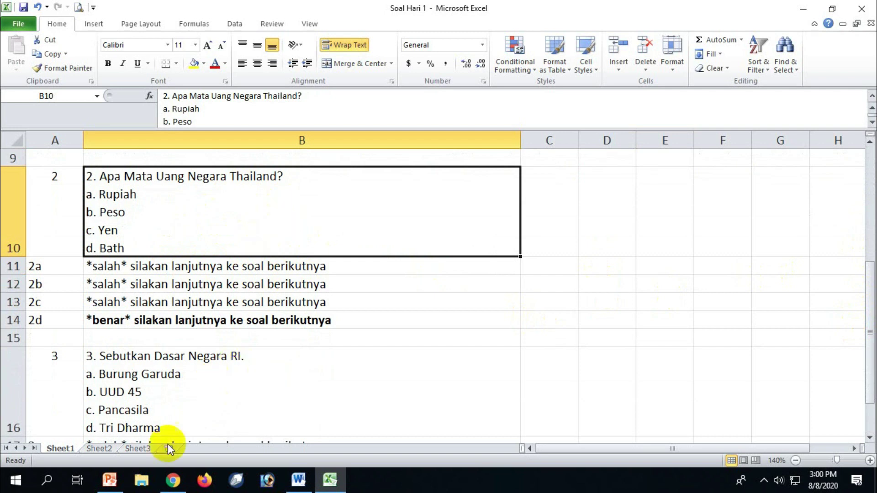
# Step: Switch to Google Drive in Chrome and delete the existing "Soal Hari 1" spreadsheet from the "wa auto" folder
pyautogui.click(172, 480)
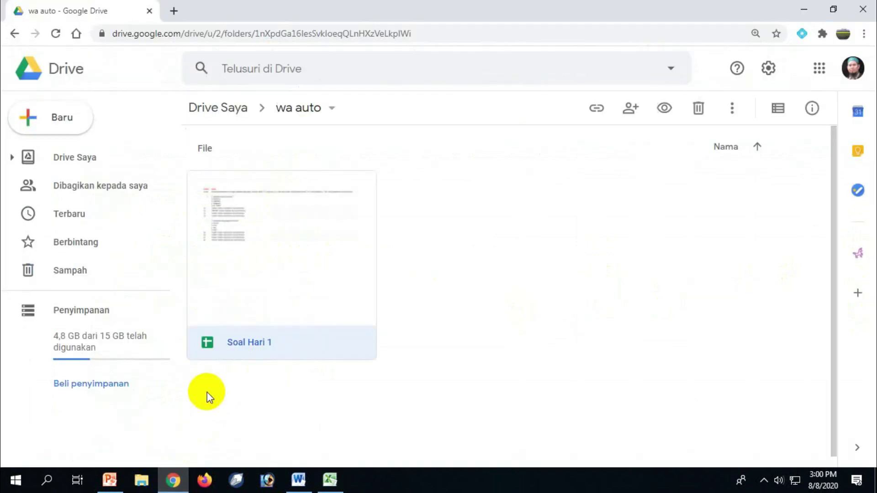
pyautogui.click(464, 213)
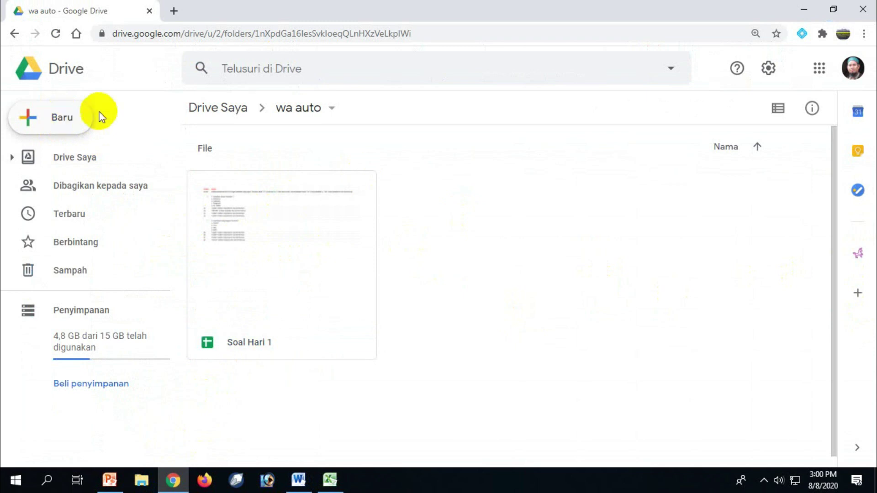
pyautogui.click(294, 264)
pyautogui.press('Delete')
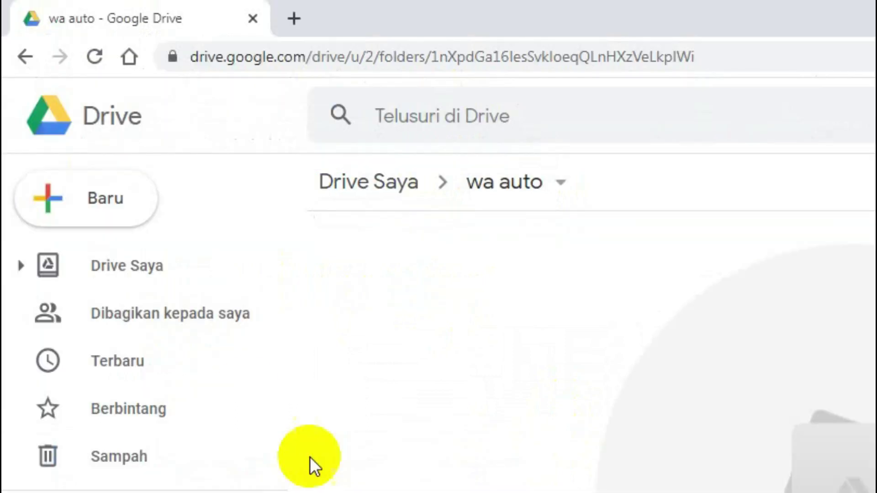
# Step: Upload the Soal Hari 1 Excel file from the Bank Soal desktop folder into the "wa auto" Drive folder
pyautogui.click(133, 207)
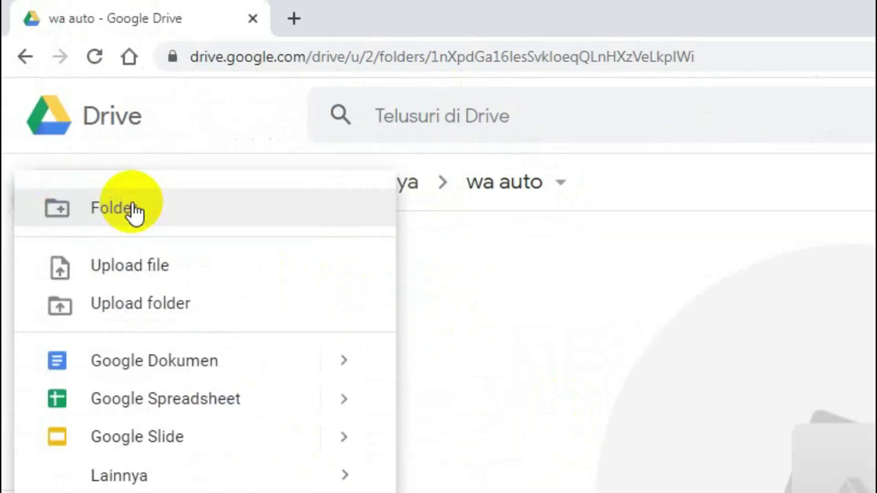
pyautogui.click(465, 319)
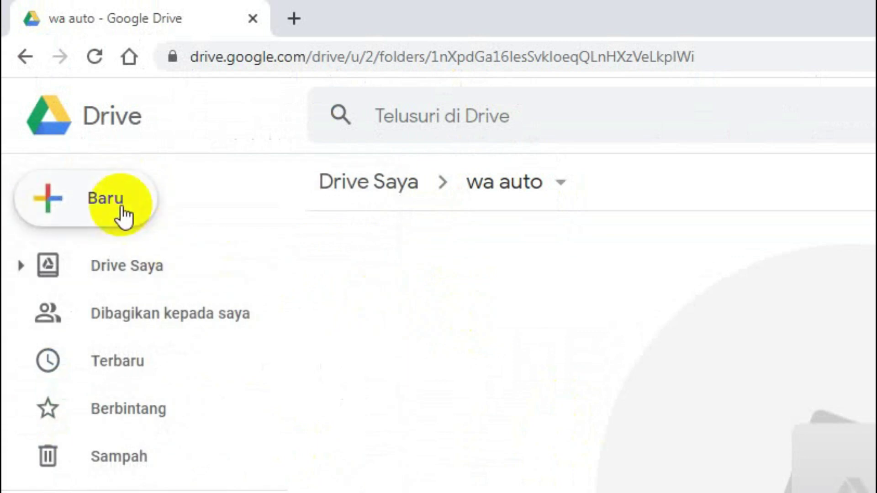
pyautogui.click(123, 214)
pyautogui.click(141, 264)
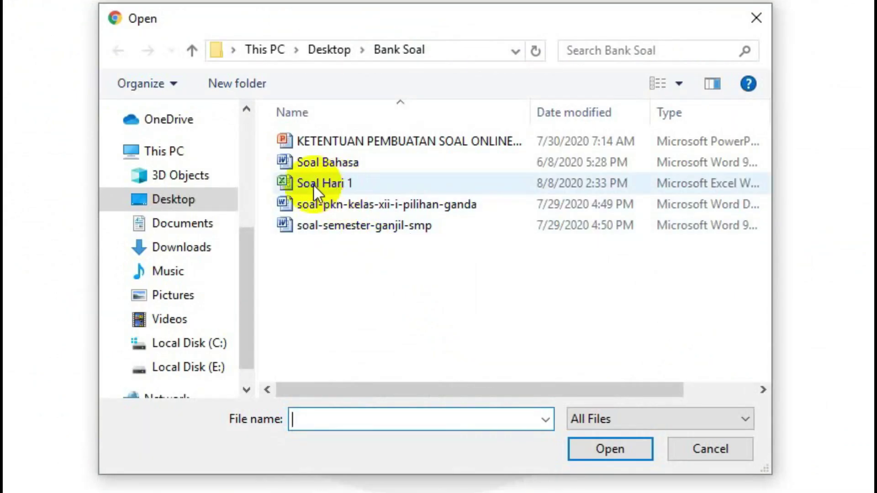
pyautogui.click(315, 186)
pyautogui.click(597, 453)
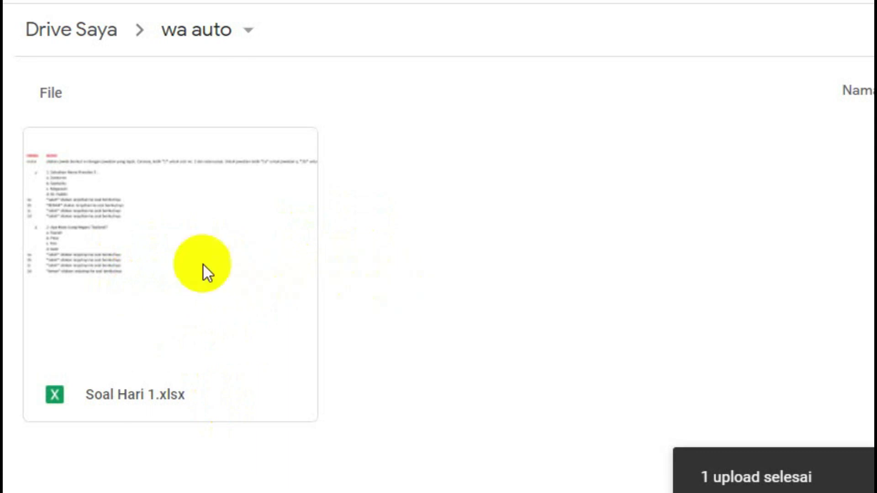
# Step: Open the uploaded Soal Hari 1.xlsx with Google Spreadsheet
pyautogui.doubleClick(121, 253)
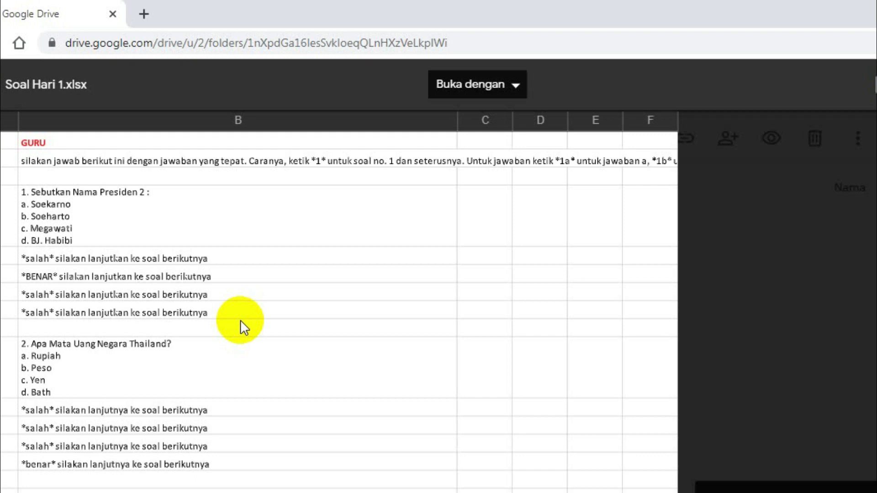
pyautogui.click(456, 94)
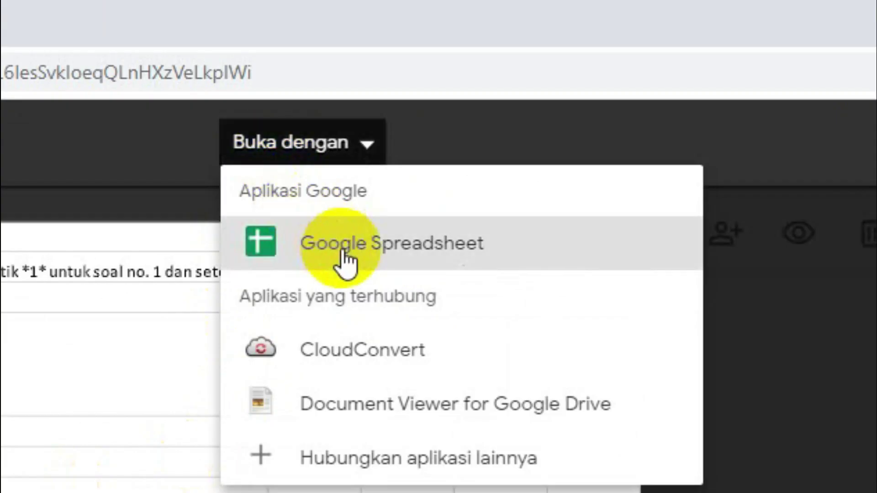
pyautogui.click(342, 248)
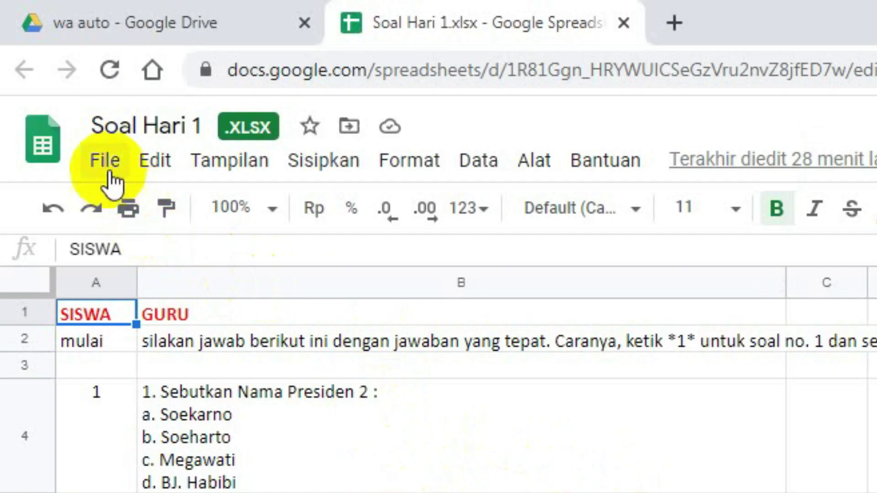
# Step: Save the Soal Hari 1 workbook as a native Google Spreadsheet
pyautogui.click(109, 173)
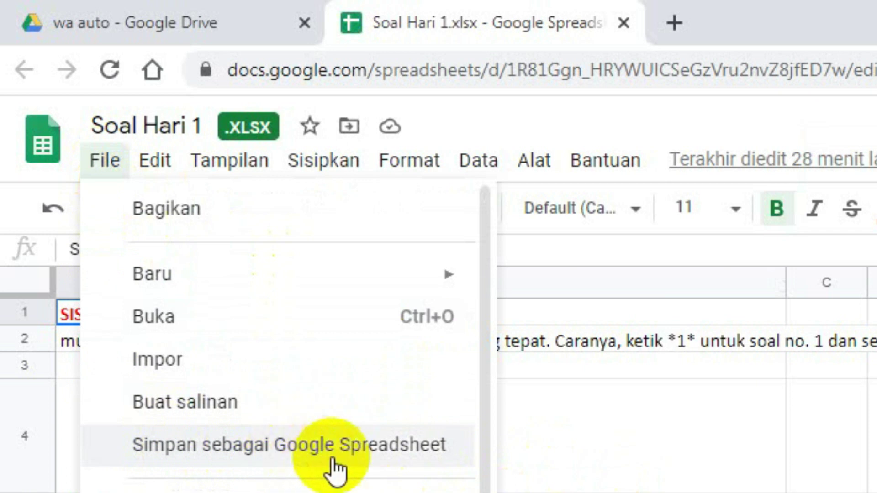
pyautogui.click(368, 458)
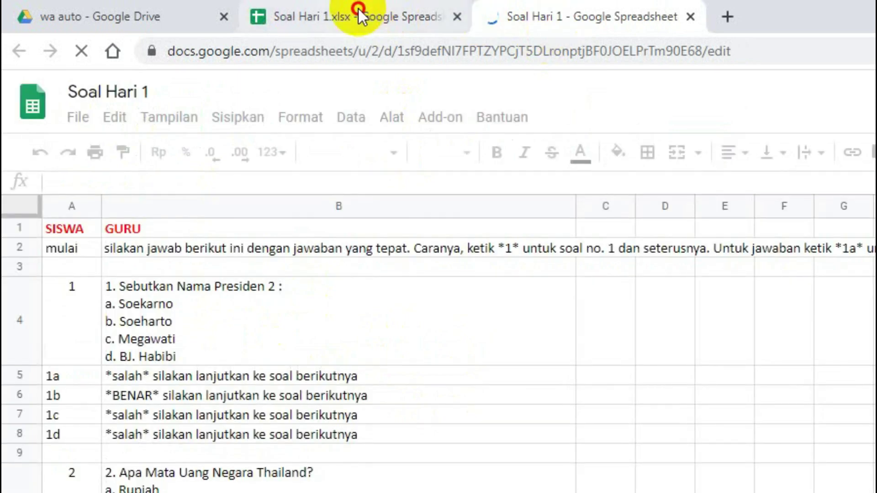
pyautogui.click(358, 14)
pyautogui.click(517, 14)
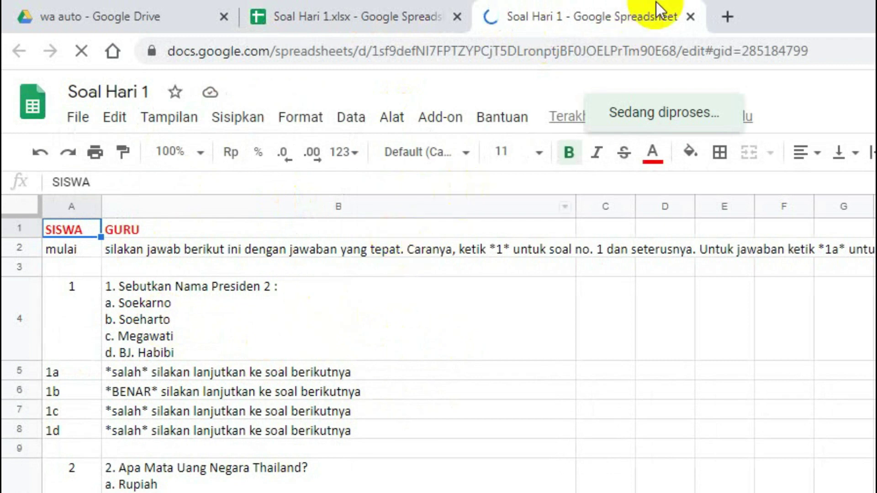
# Step: Close both open versions of Soal Hari 1 and leave the file preview for the "wa auto" folder
pyautogui.click(693, 20)
pyautogui.click(460, 21)
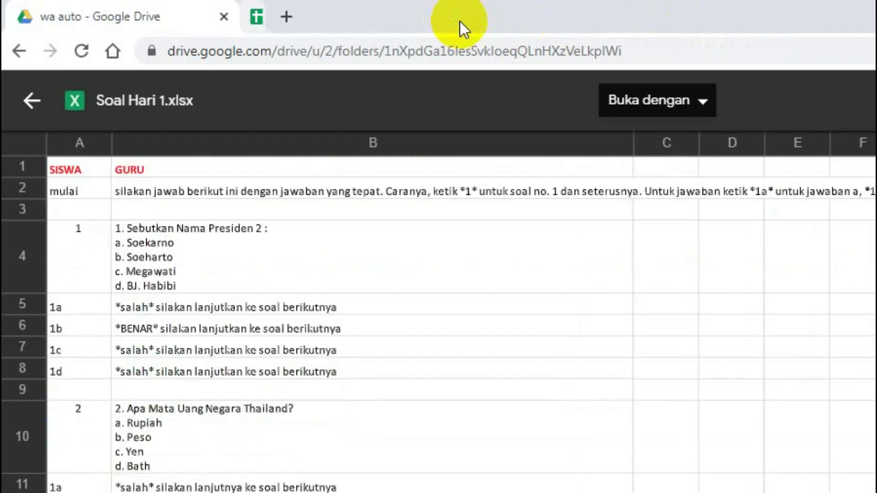
pyautogui.click(32, 108)
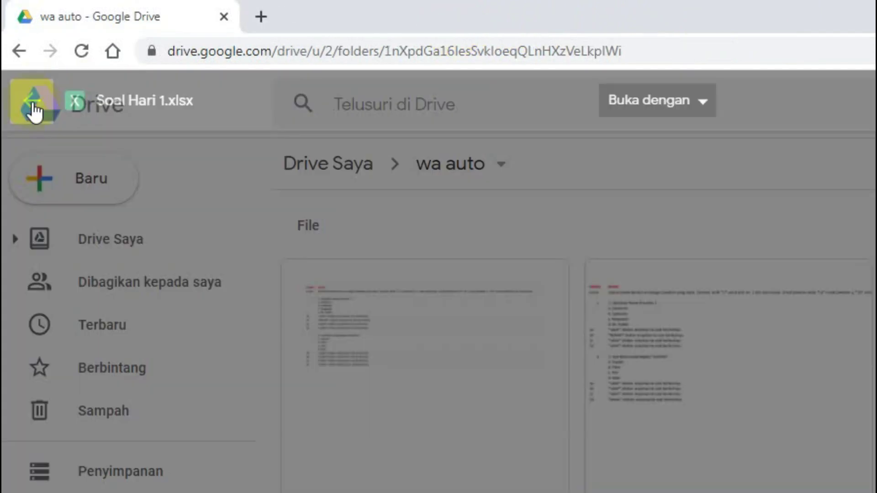
pyautogui.click(520, 402)
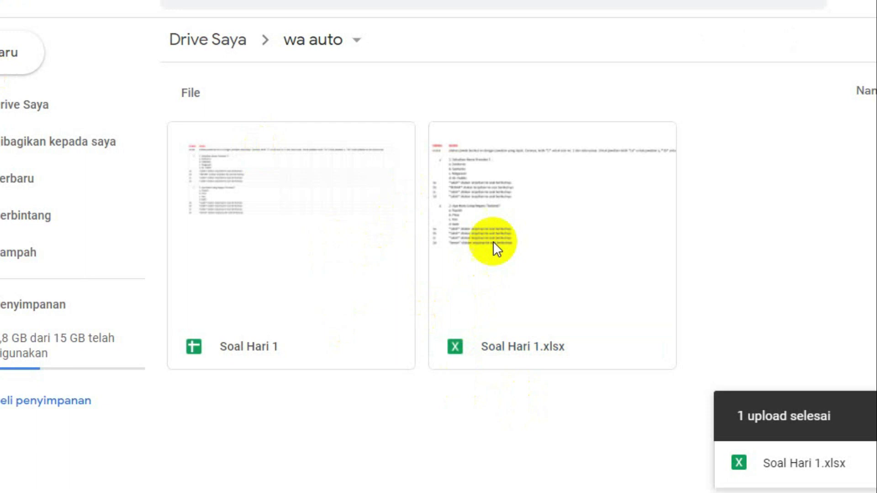
# Step: Delete Soal Hari 1.xlsx from the "wa auto" folder, keeping the Google Spreadsheet version
pyautogui.click(524, 237)
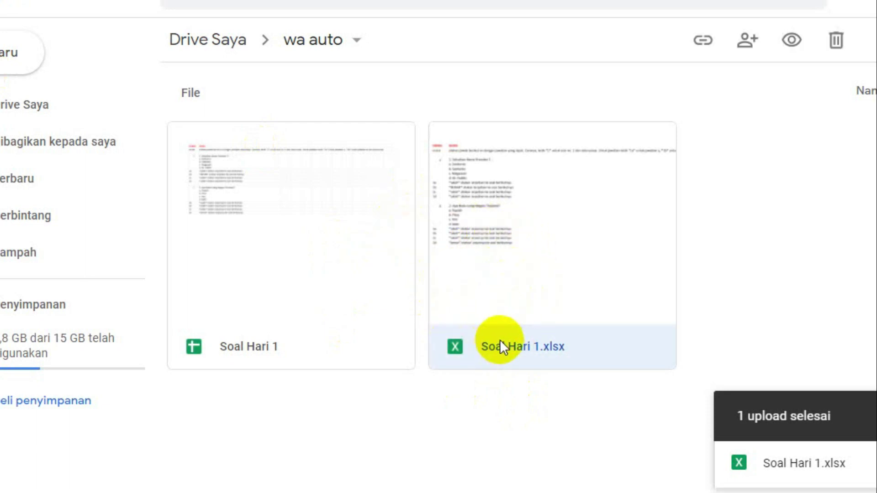
pyautogui.click(282, 349)
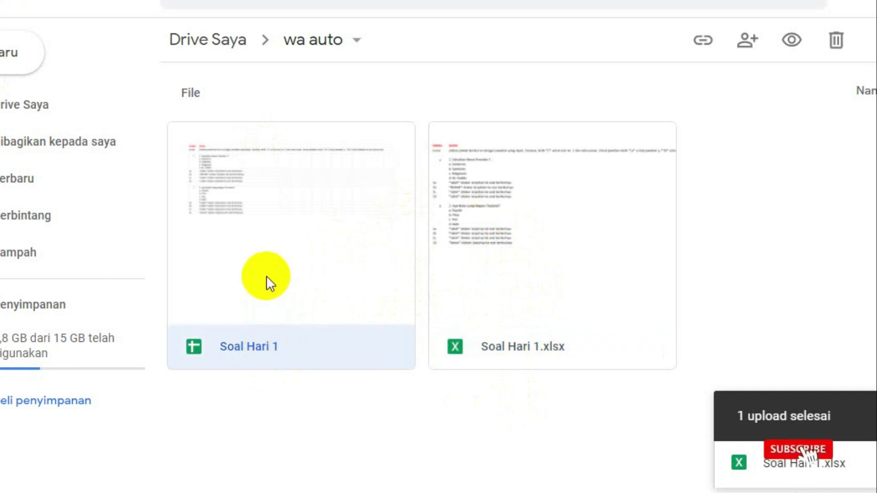
pyautogui.click(560, 248)
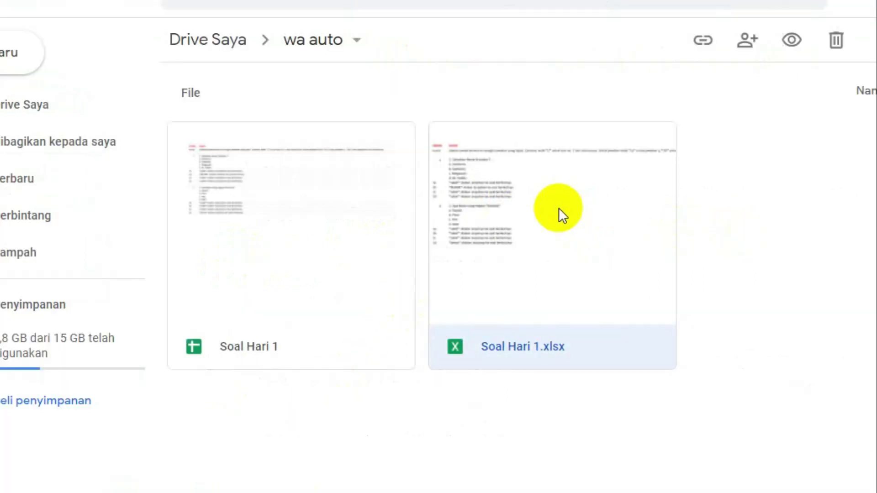
pyautogui.press('Delete')
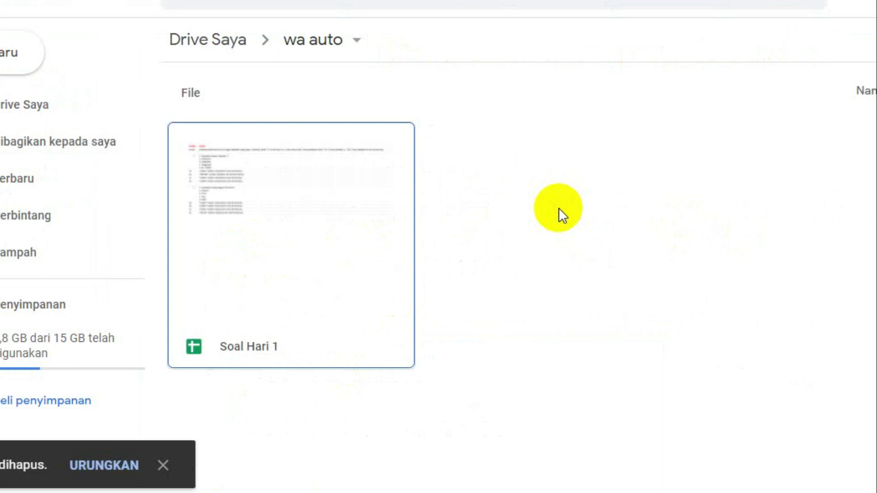
pyautogui.click(558, 207)
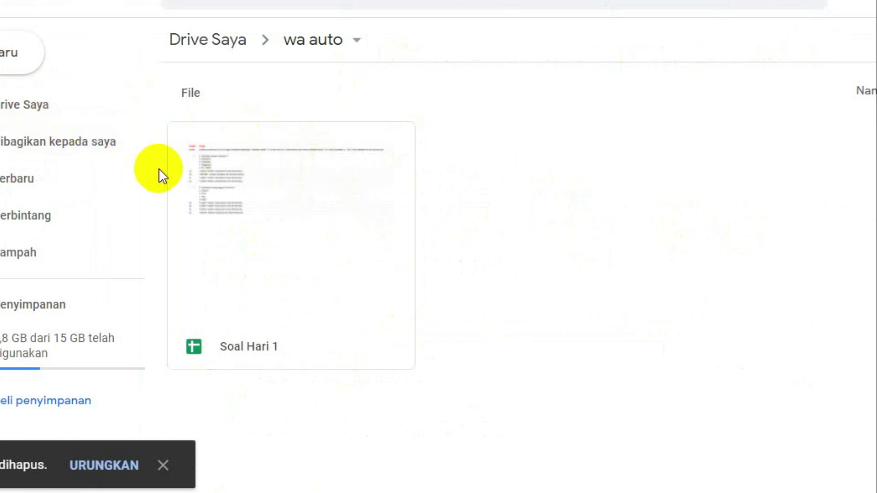
# Step: Create a new Google Spreadsheet in the "wa auto" folder with the headings SISWA in A1 and GURU in B1
pyautogui.click(16, 64)
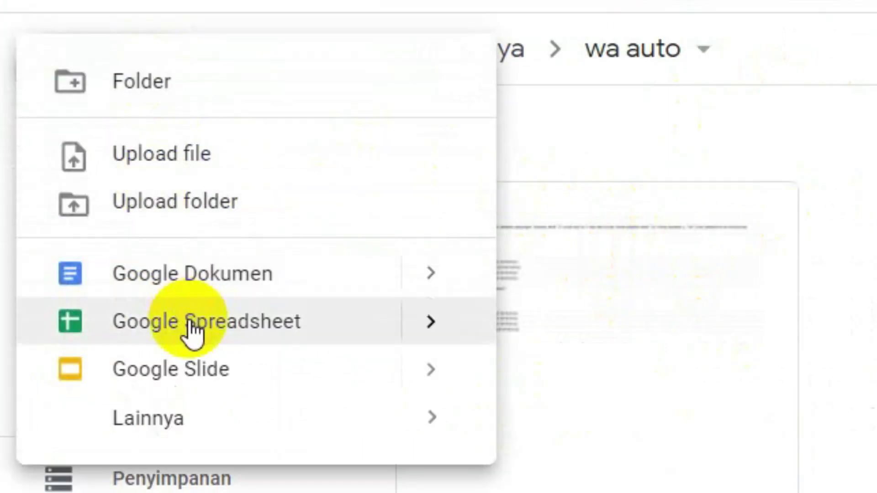
pyautogui.click(194, 327)
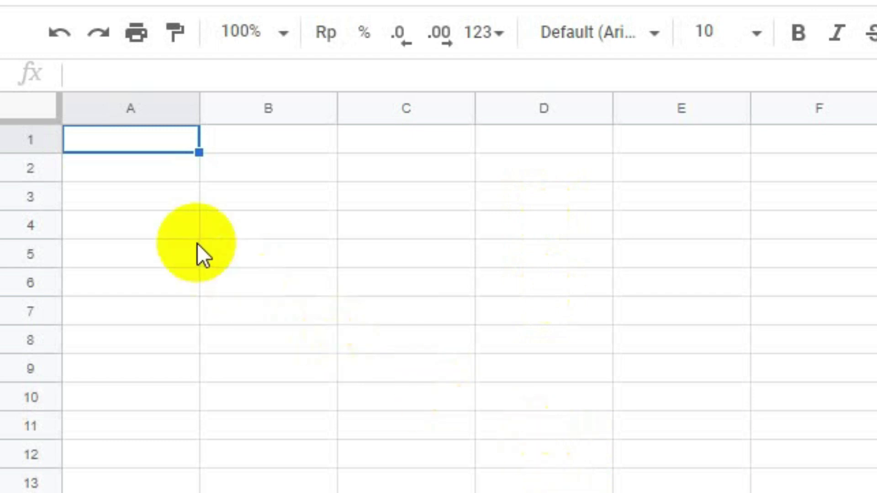
pyautogui.write('SISWA')
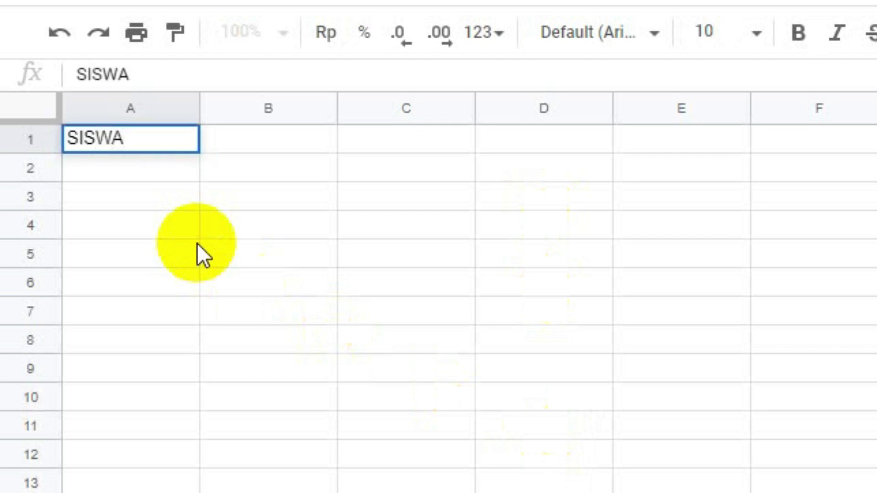
pyautogui.press('Tab')
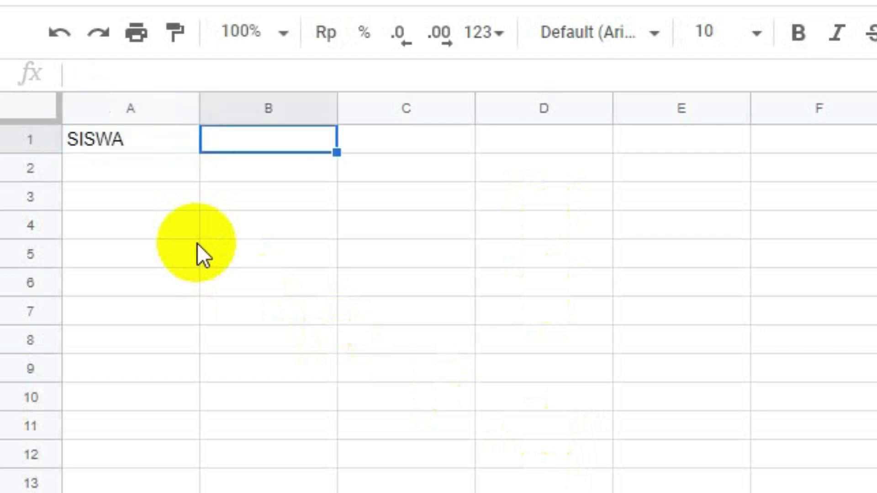
pyautogui.write('GURU')
pyautogui.press('Down')
pyautogui.press('Down')
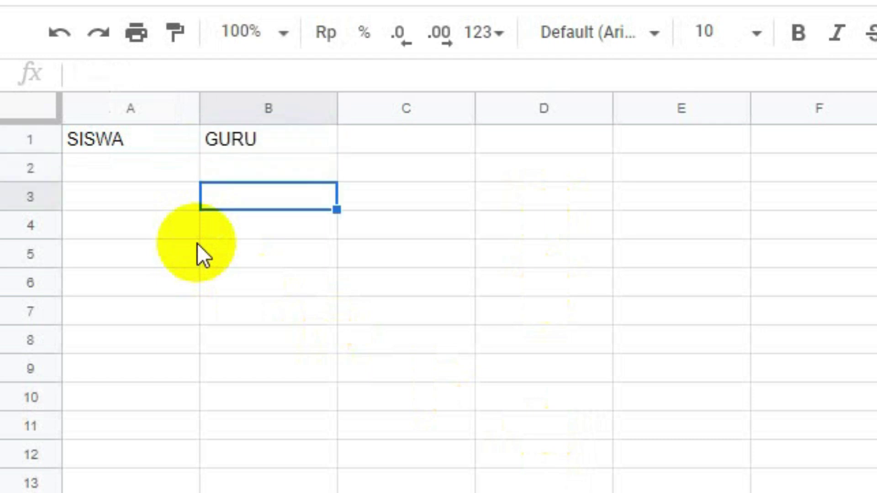
# Step: Enter the student keyword "mulai" in cell A3
pyautogui.press('Left')
pyautogui.write('m')
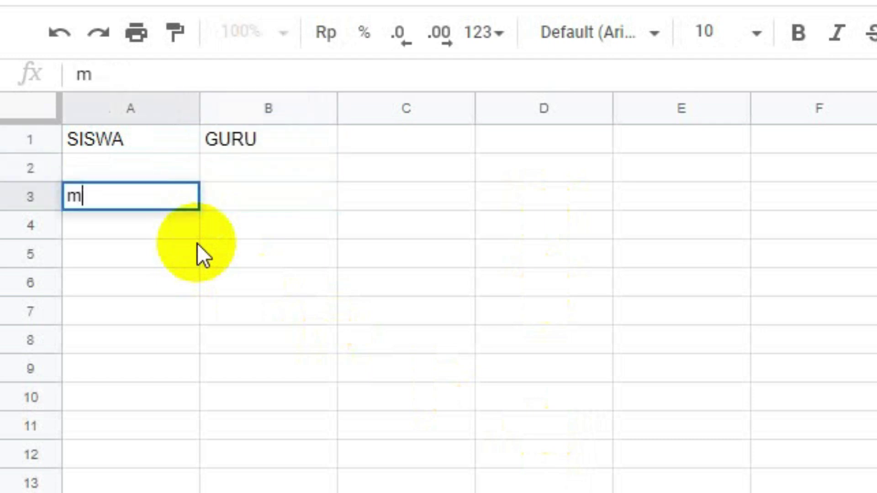
pyautogui.write('ulai')
pyautogui.press('Tab')
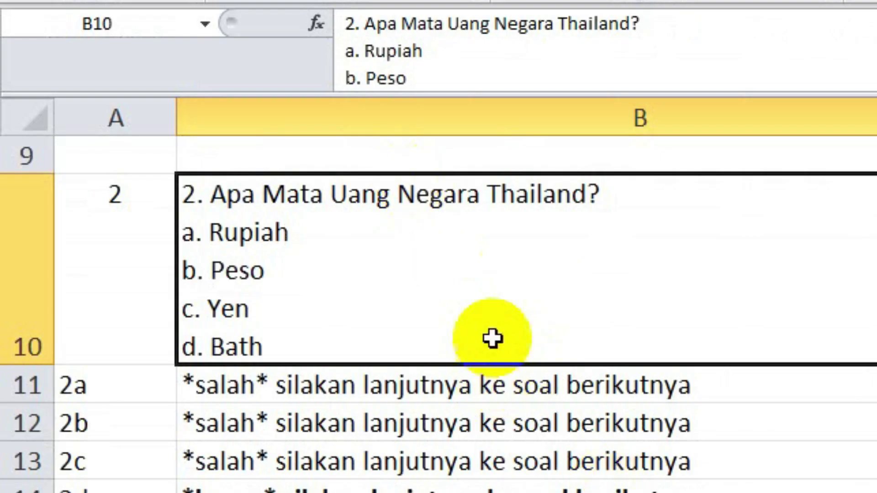
# Step: Copy the instruction reply for "mulai" from cell B2 of the Excel workbook into cell B3 of the new Google spreadsheet
pyautogui.scroll(3, 488, 333)
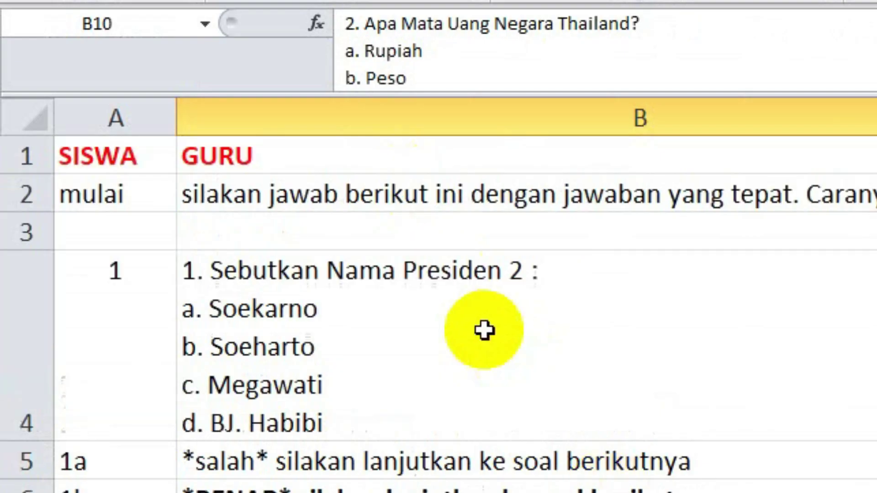
pyautogui.click(368, 196)
pyautogui.hotkey('ctrl', 'c')
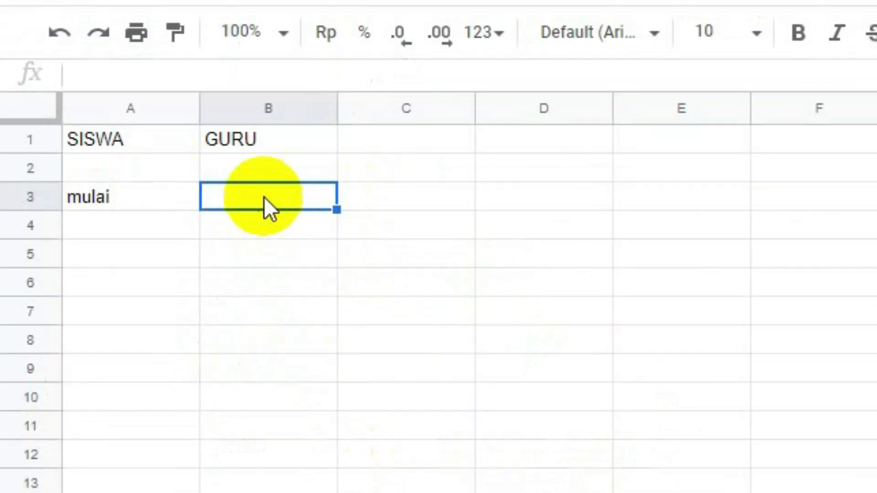
pyautogui.click(264, 196)
pyautogui.click(276, 279)
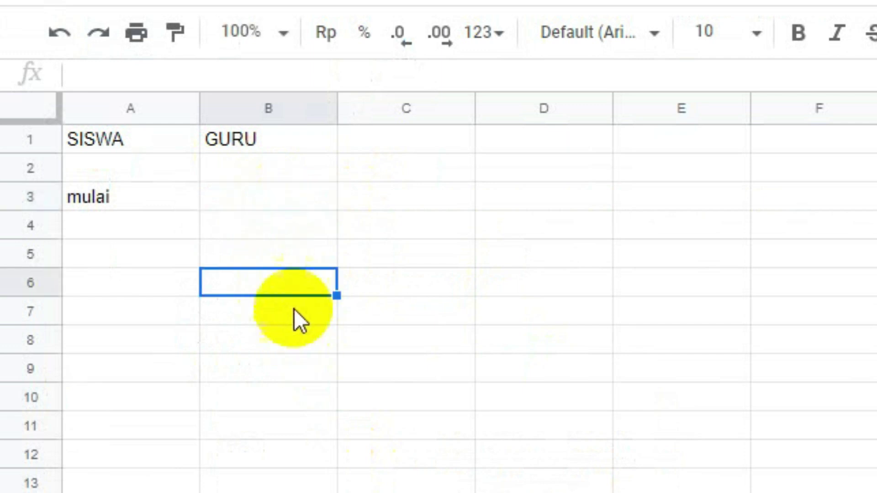
pyautogui.click(265, 192)
pyautogui.doubleClick(267, 200)
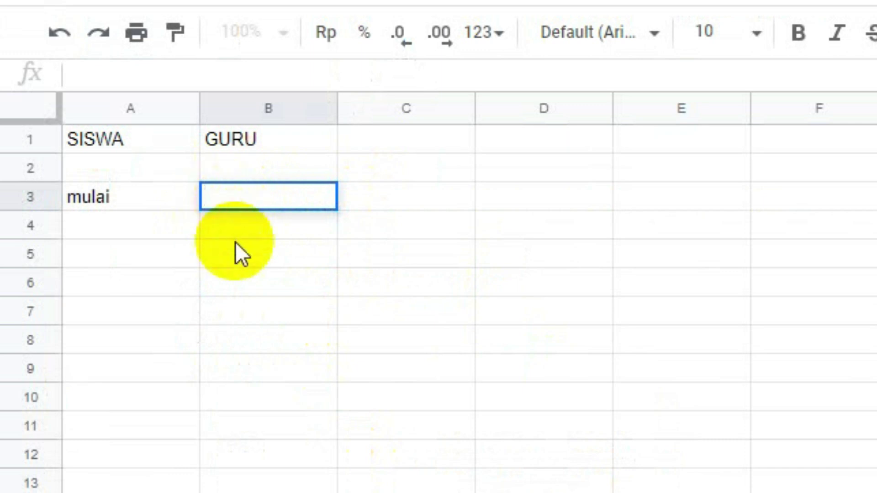
pyautogui.hotkey('ctrl', 'v')
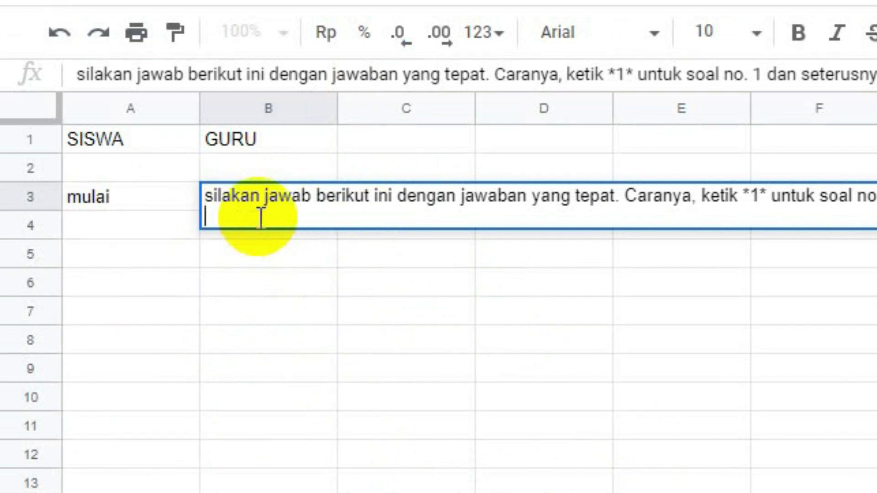
pyautogui.click(538, 331)
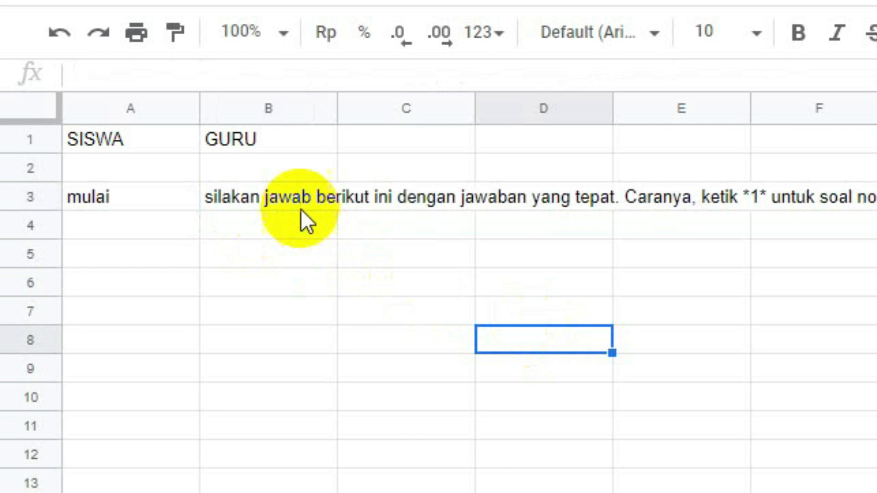
# Step: Enter the keyword 1 for the first question in cell A5
pyautogui.click(294, 198)
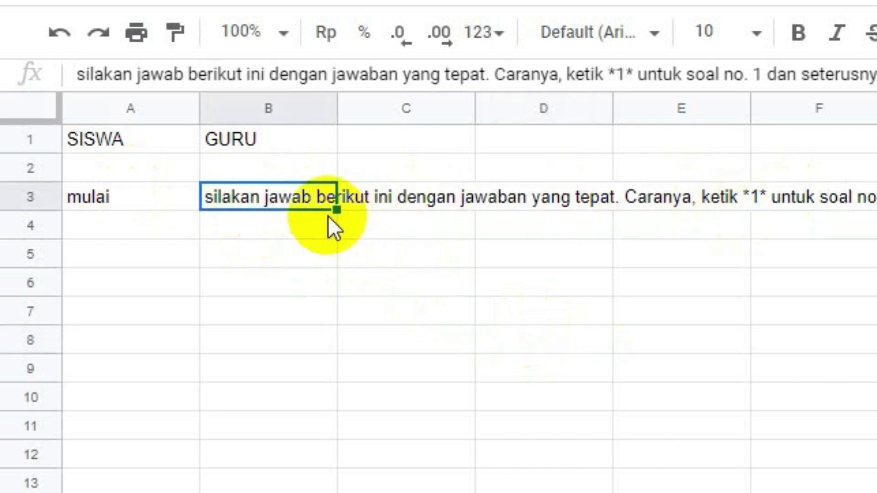
pyautogui.click(147, 260)
pyautogui.write('1')
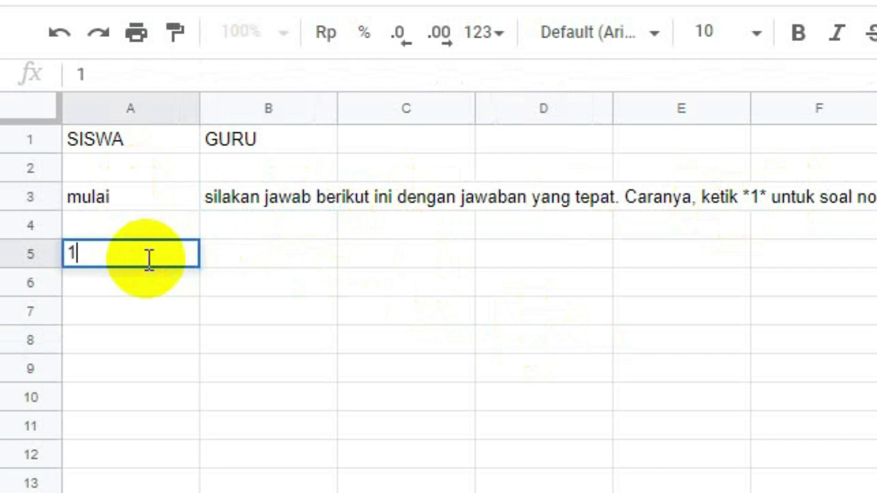
# Step: Copy question 1 with its answer options a to d from the Word exam document into the single cell B5 of the spreadsheet
pyautogui.click(325, 258)
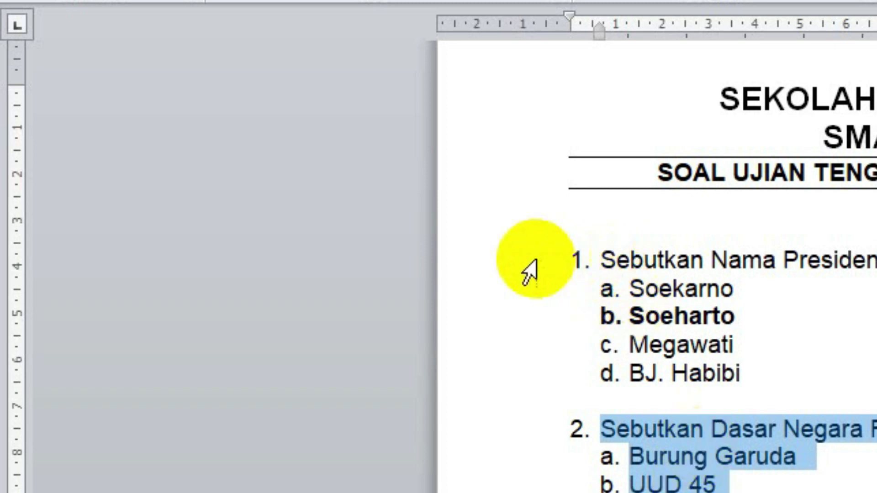
pyautogui.moveTo(505, 263); pyautogui.dragTo(520, 374)
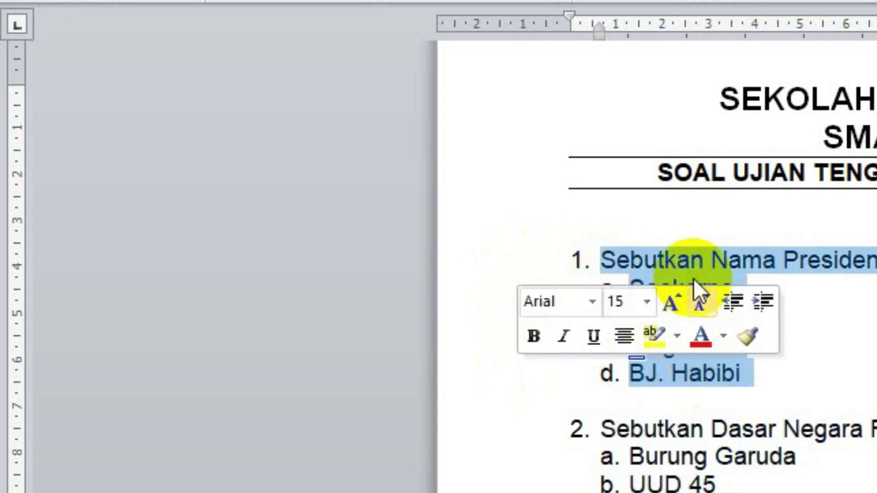
pyautogui.rightClick(688, 256)
pyautogui.click(731, 247)
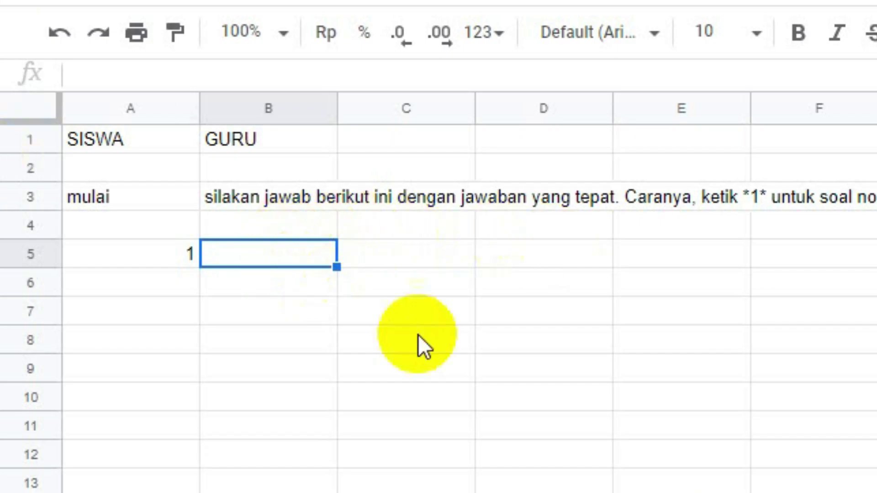
pyautogui.hotkey('ctrl', 'v')
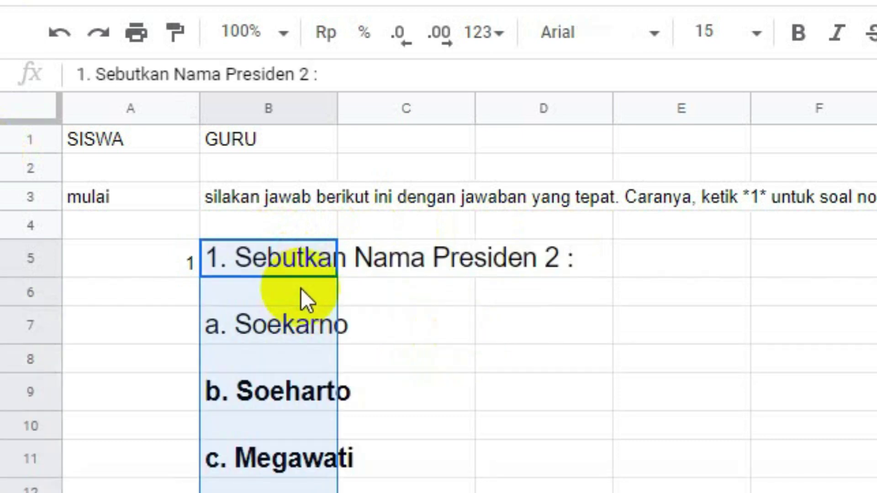
pyautogui.hotkey('ctrl', 'z')
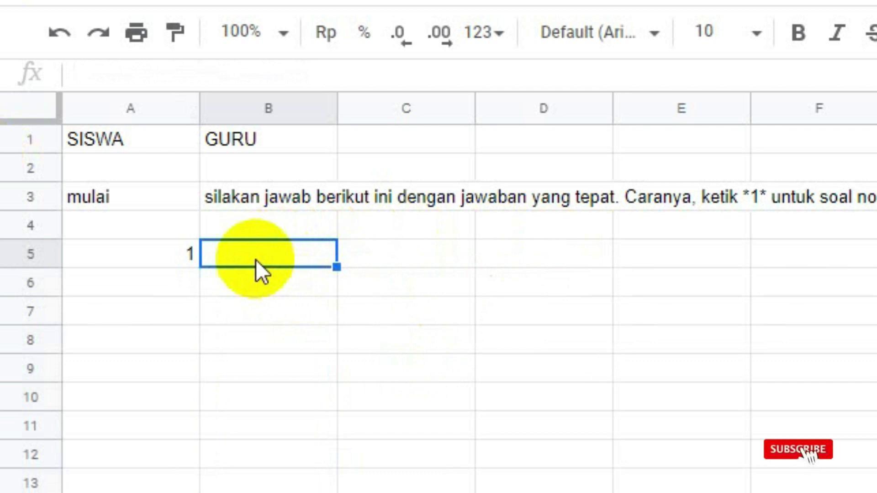
pyautogui.doubleClick(282, 253)
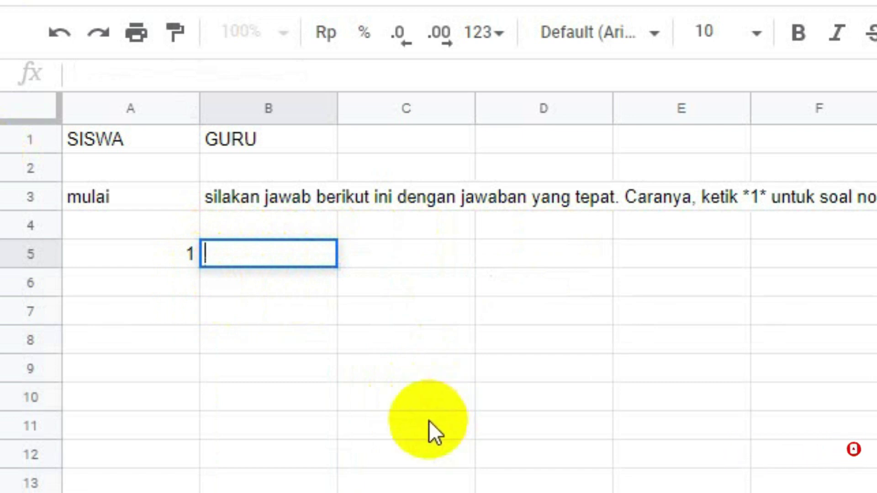
pyautogui.hotkey('ctrl', 'v')
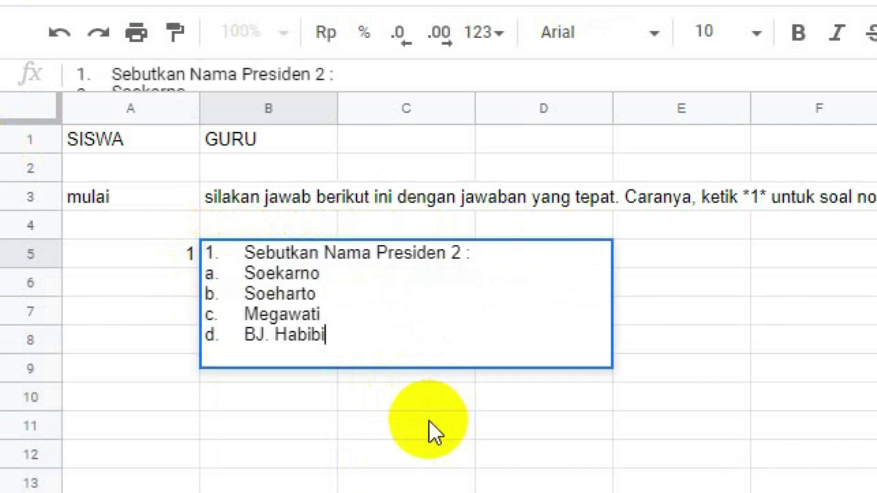
pyautogui.click(713, 347)
pyautogui.click(213, 425)
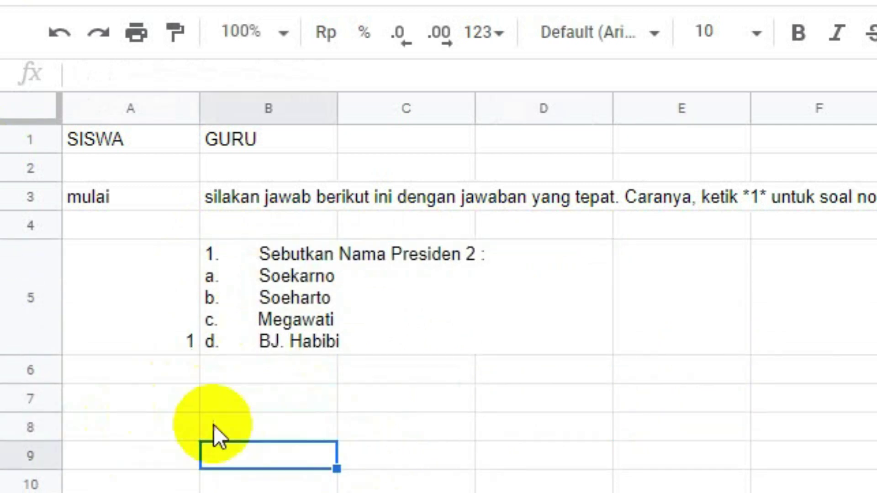
# Step: Enter the answer keywords 1a, 1b, 1c and 1d in cells A7 to A10
pyautogui.click(147, 403)
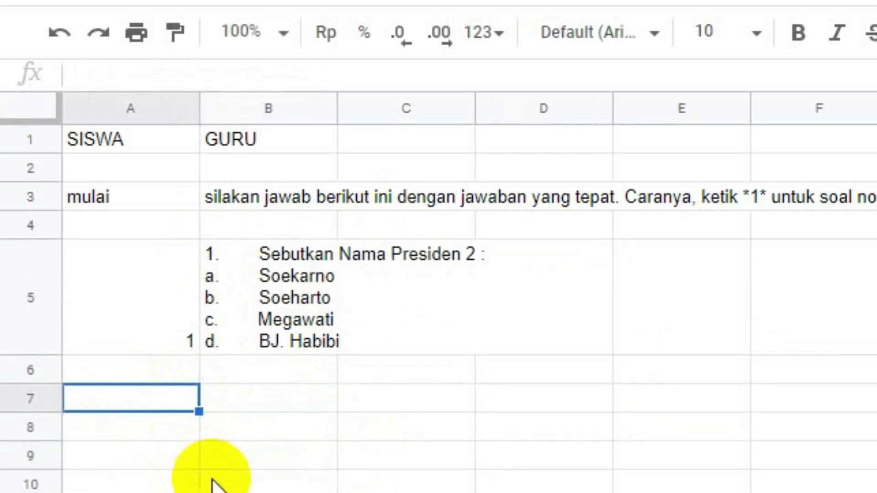
pyautogui.write('1a')
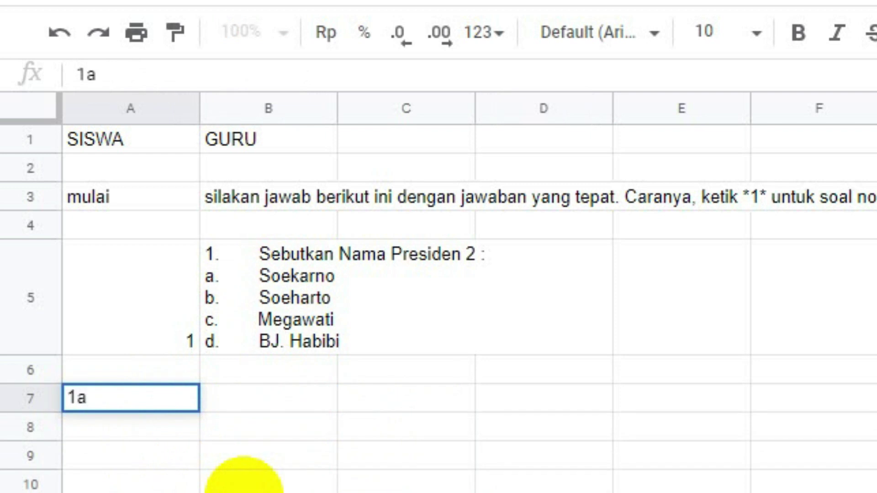
pyautogui.press('Tab')
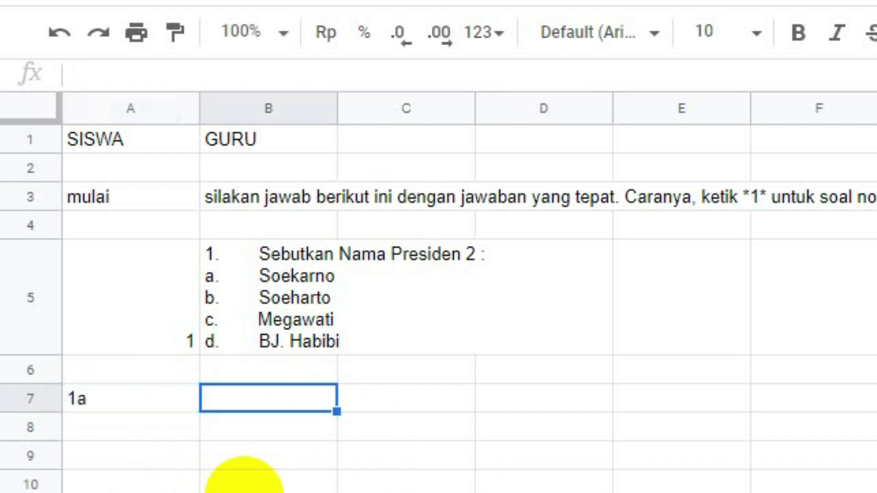
pyautogui.press('Left')
pyautogui.press('Down')
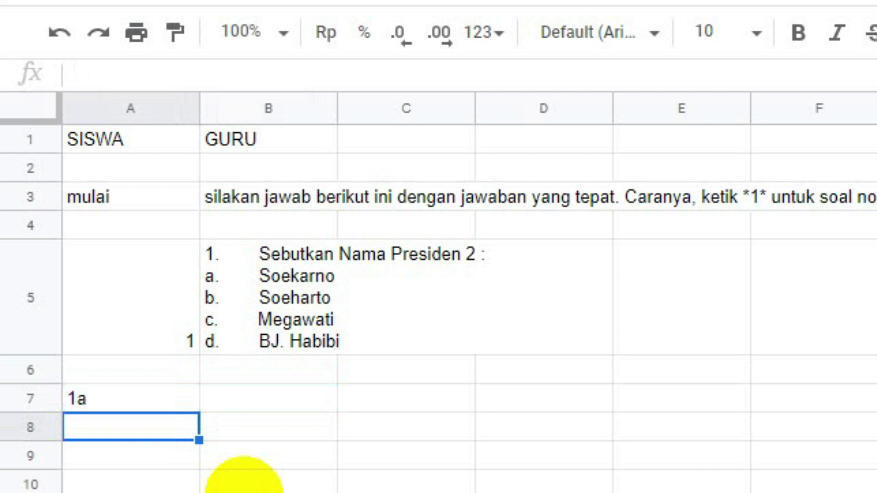
pyautogui.write('1b')
pyautogui.press('Return')
pyautogui.write('1c')
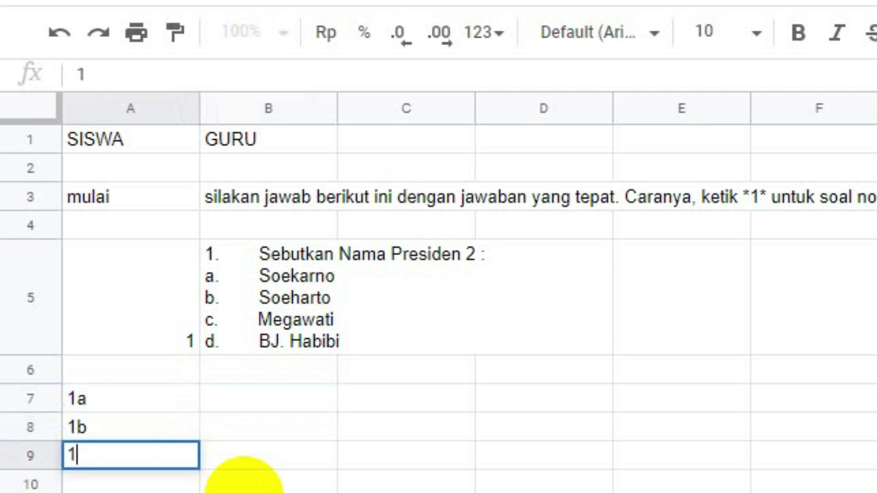
pyautogui.press('Return')
pyautogui.write('1d')
pyautogui.press('Up')
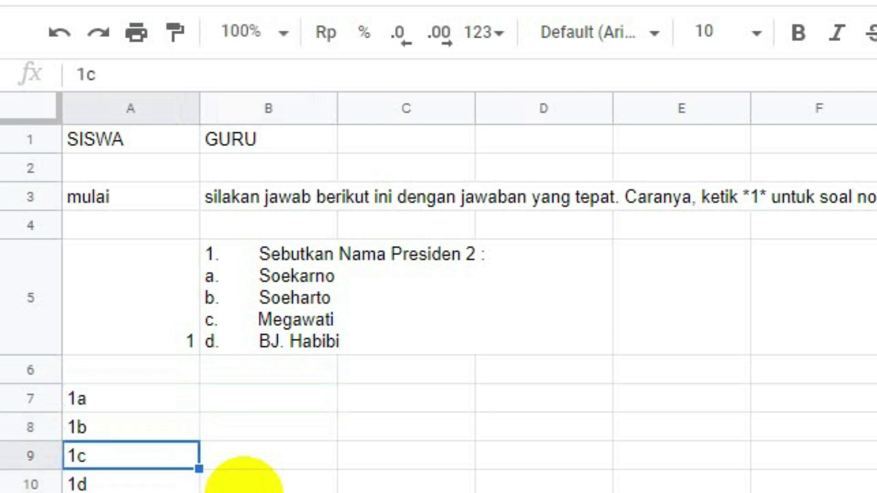
# Step: Enter the reply "*BENAR* ketik no selanjutnya" for keyword 1a in cell B7
pyautogui.press('Up')
pyautogui.press('Up')
pyautogui.press('Right')
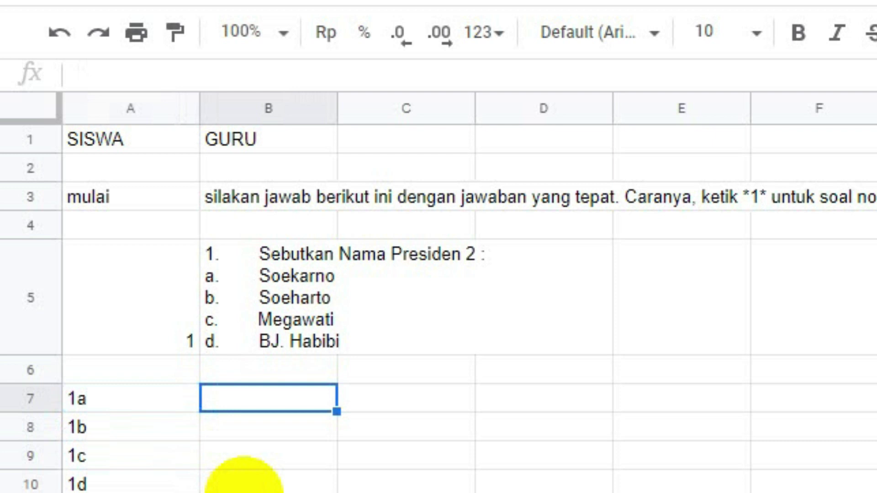
pyautogui.write('*')
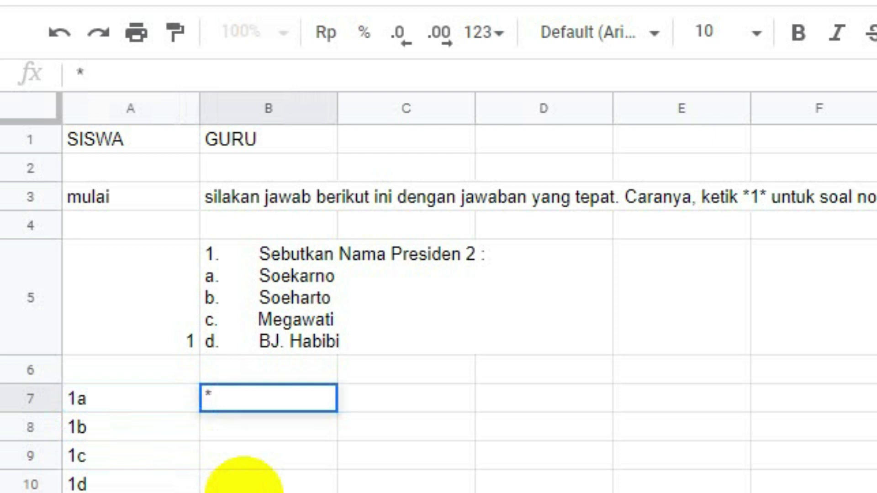
pyautogui.write('BENAR')
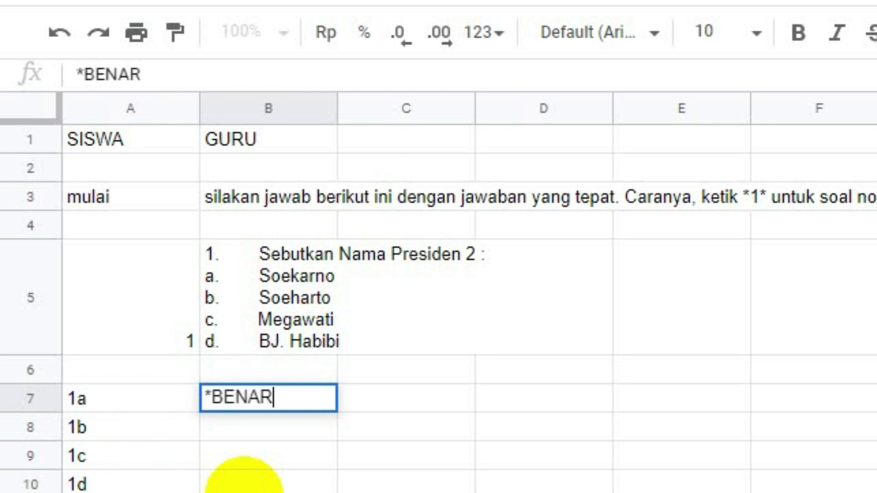
pyautogui.write('* ketik ')
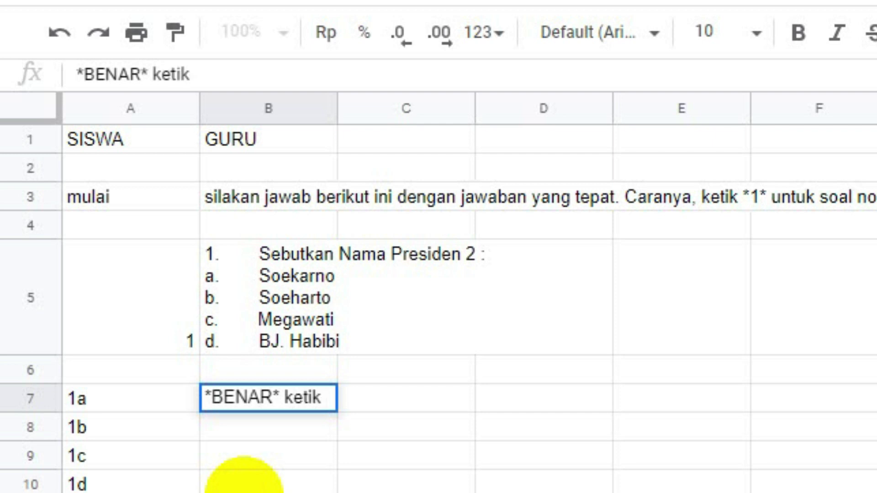
pyautogui.write('no selanjutn')
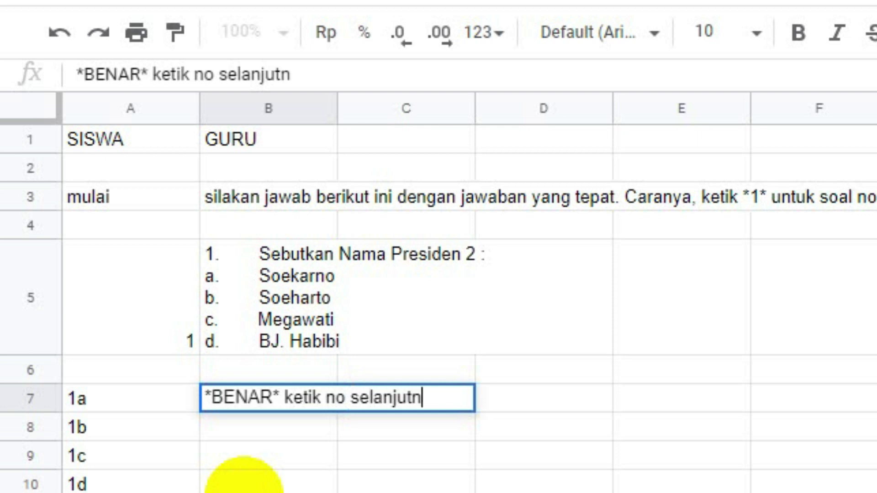
pyautogui.write('ya')
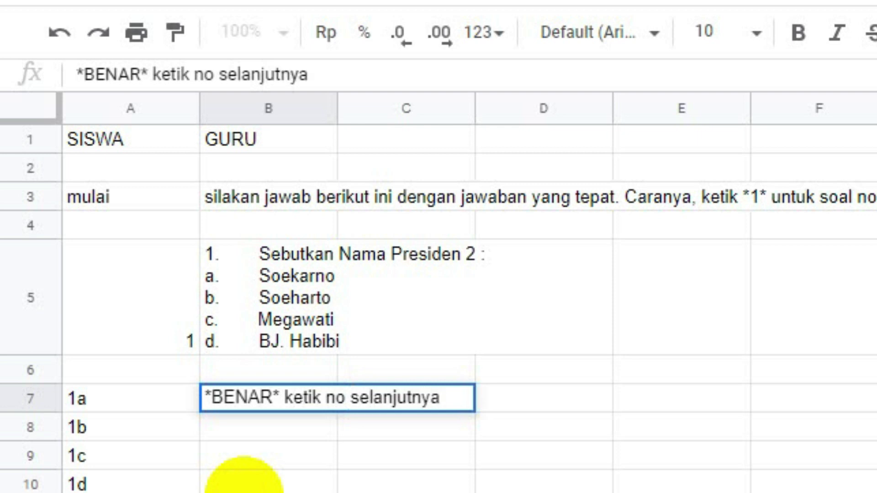
pyautogui.press('Return')
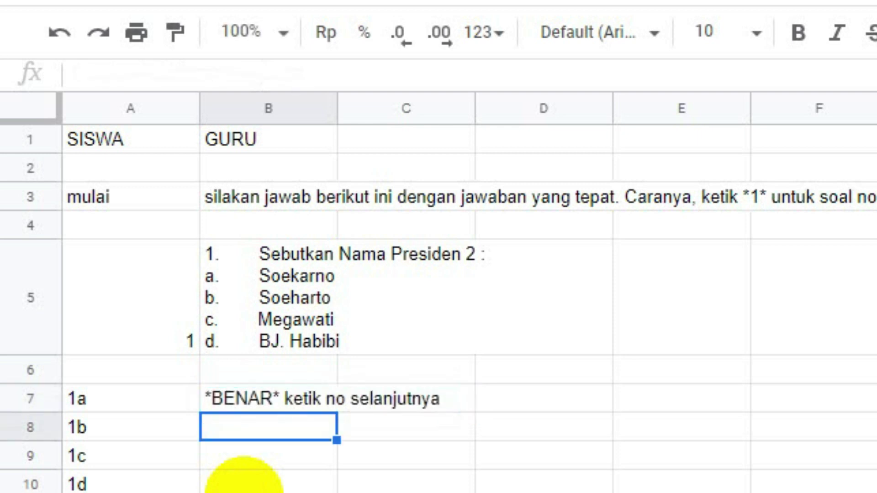
# Step: Try to fill the reply in B7 down through cell B10, and undo the fill
pyautogui.click(272, 401)
pyautogui.hotkey('ctrl', 'c')
pyautogui.moveTo(337, 411); pyautogui.dragTo(337, 458)
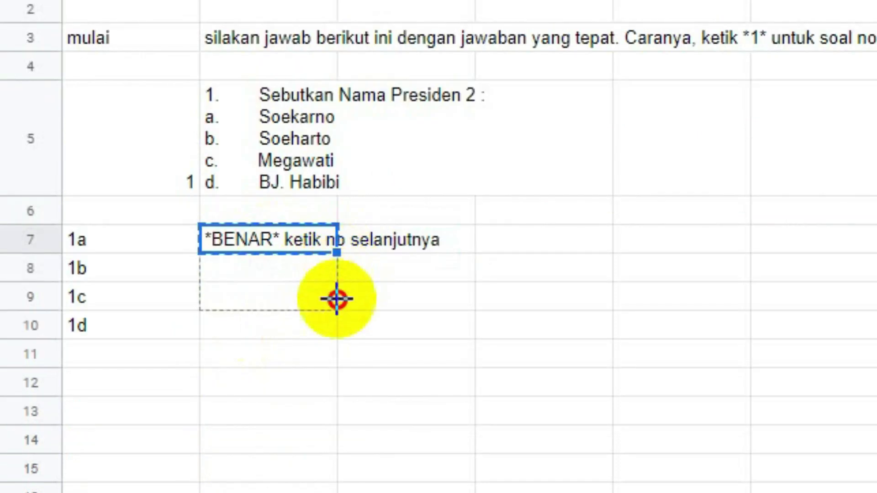
pyautogui.moveTo(336, 298); pyautogui.dragTo(337, 325)
pyautogui.click(389, 413)
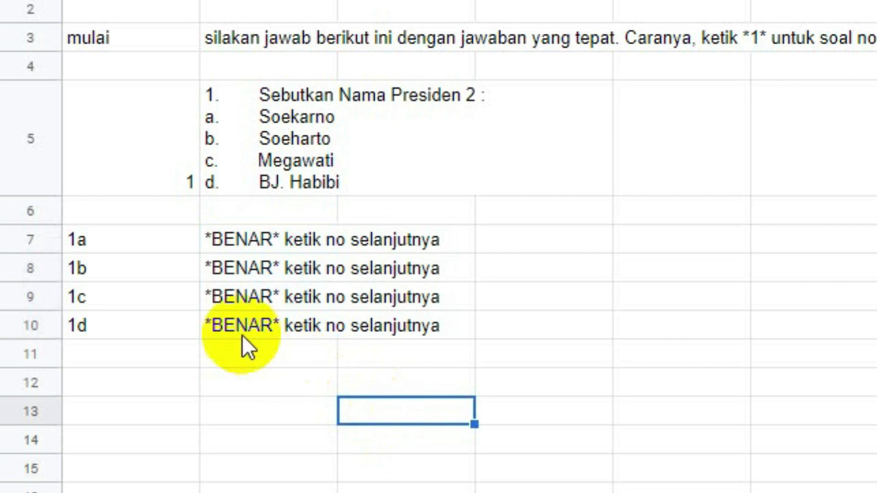
pyautogui.hotkey('ctrl', 'z')
# Step: Copy the reply from cell B7 into cell B8 for keyword 1b
pyautogui.hotkey('ctrl', 'c')
pyautogui.click(243, 264)
pyautogui.doubleClick(243, 264)
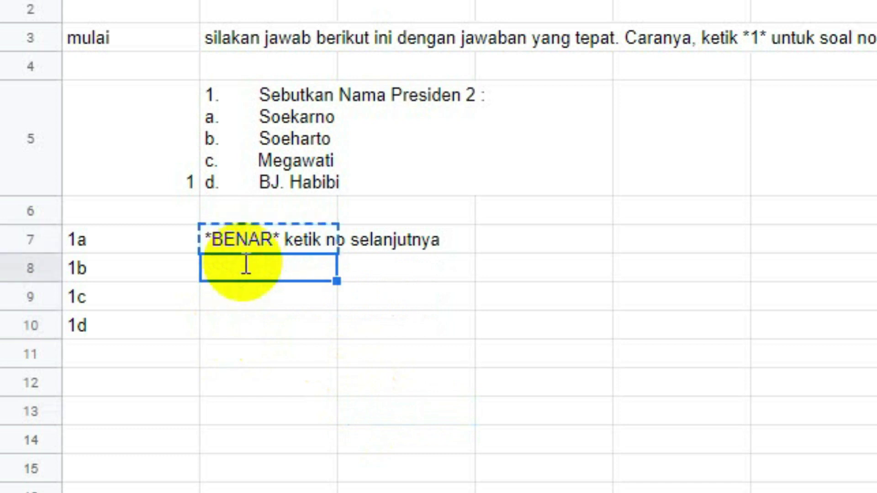
pyautogui.press('Return')
pyautogui.click(323, 246)
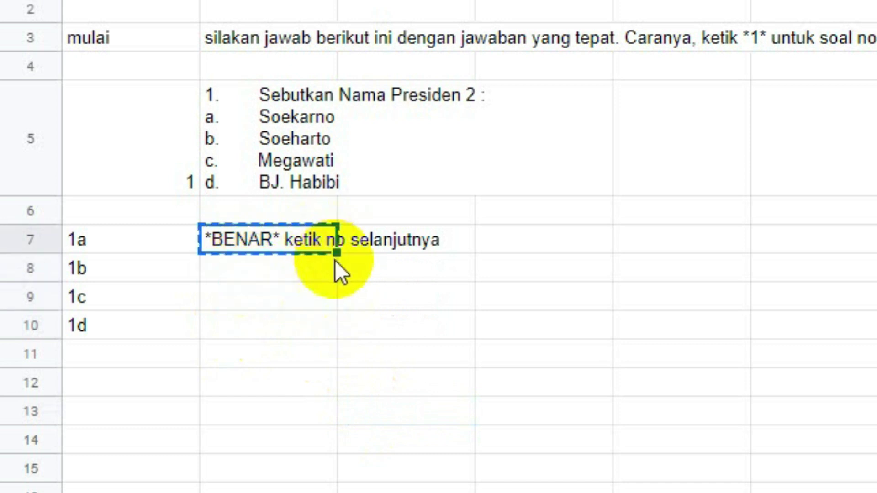
pyautogui.moveTo(336, 252); pyautogui.dragTo(292, 304)
pyautogui.click(283, 320)
pyautogui.click(261, 275)
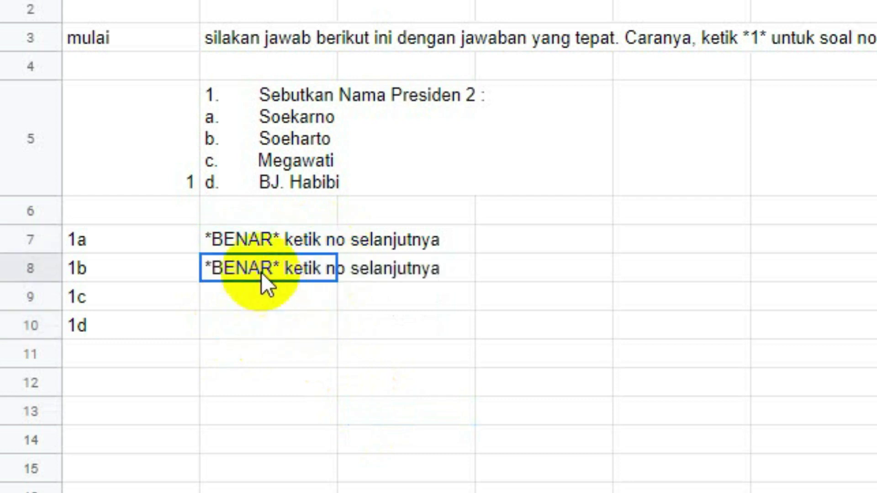
# Step: Replace the word BENAR with "salah" in the reply in cell B8
pyautogui.doubleClick(262, 272)
pyautogui.click(269, 267)
pyautogui.moveTo(269, 267); pyautogui.dragTo(215, 279)
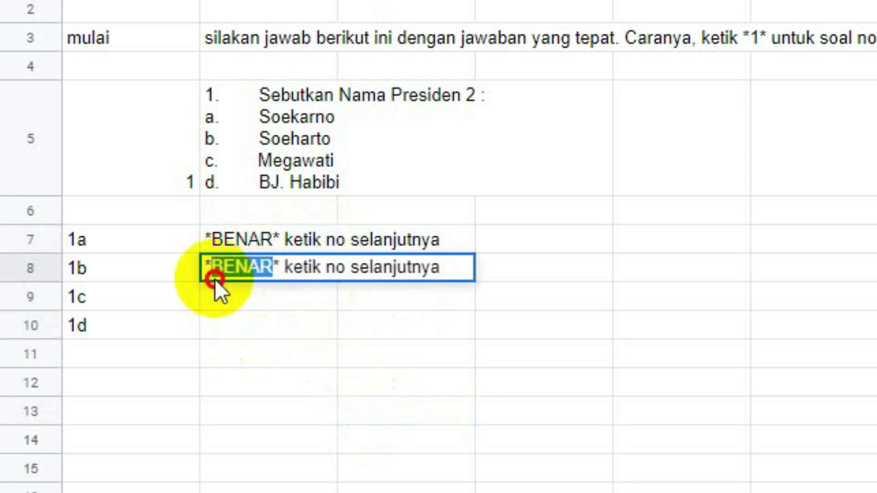
pyautogui.write('salah')
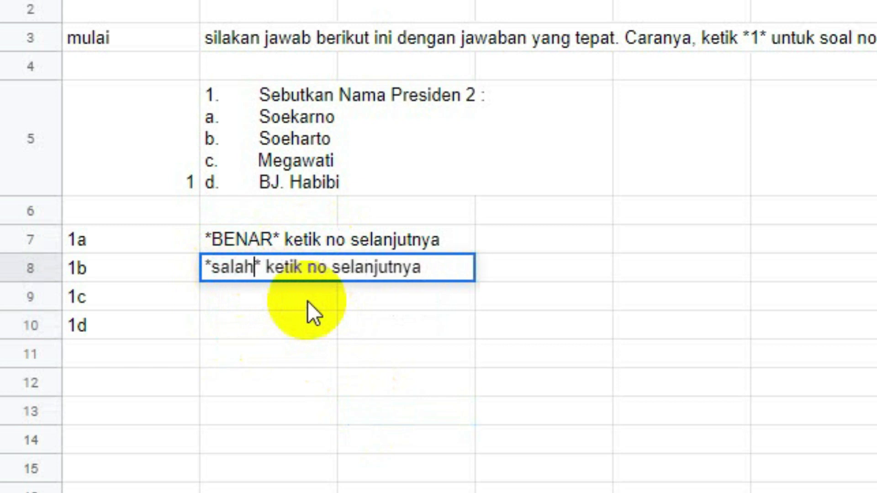
pyautogui.press('Return')
# Step: Fill the "*salah* ketik no selanjutnya" reply from B8 down to cells B9 and B10
pyautogui.click(317, 269)
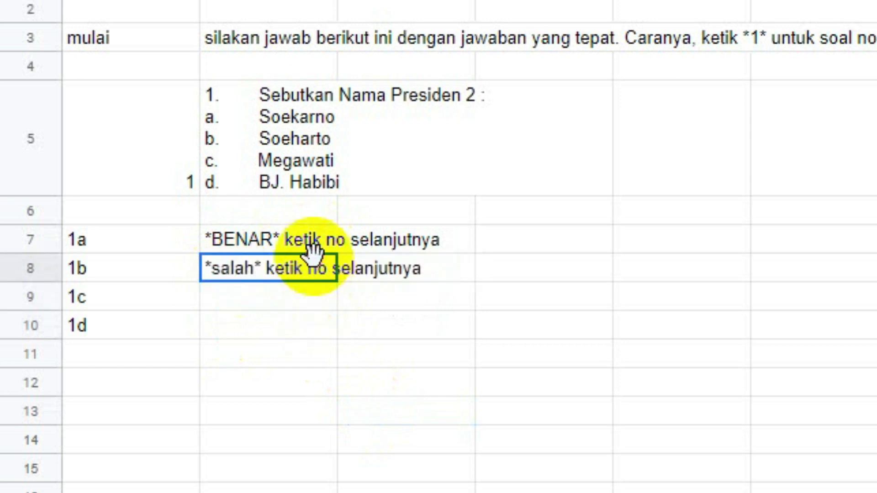
pyautogui.moveTo(335, 287); pyautogui.dragTo(336, 325)
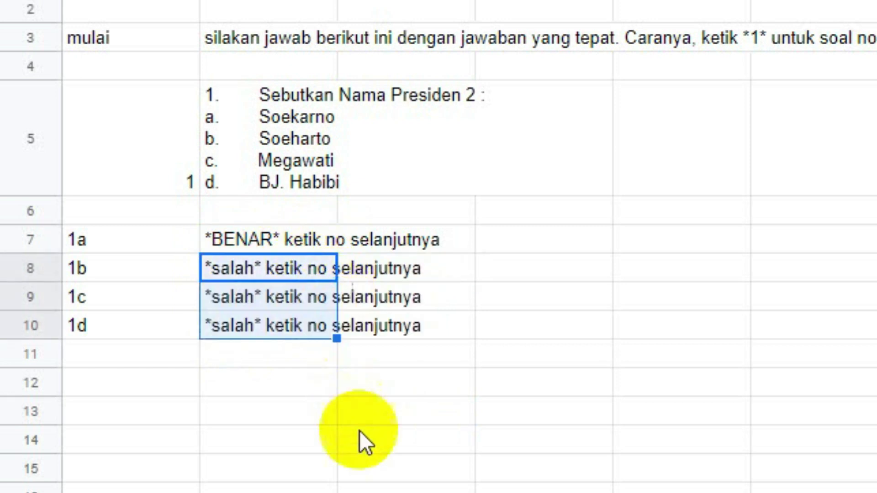
pyautogui.click(457, 446)
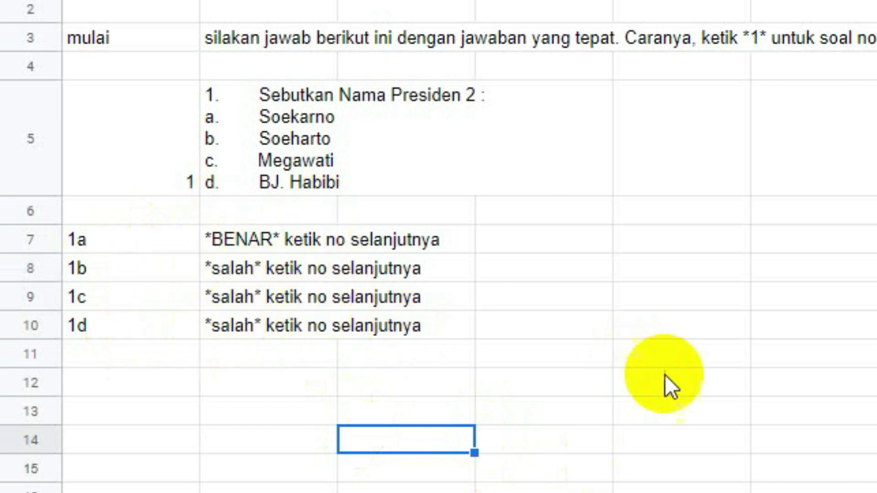
pyautogui.click(718, 402)
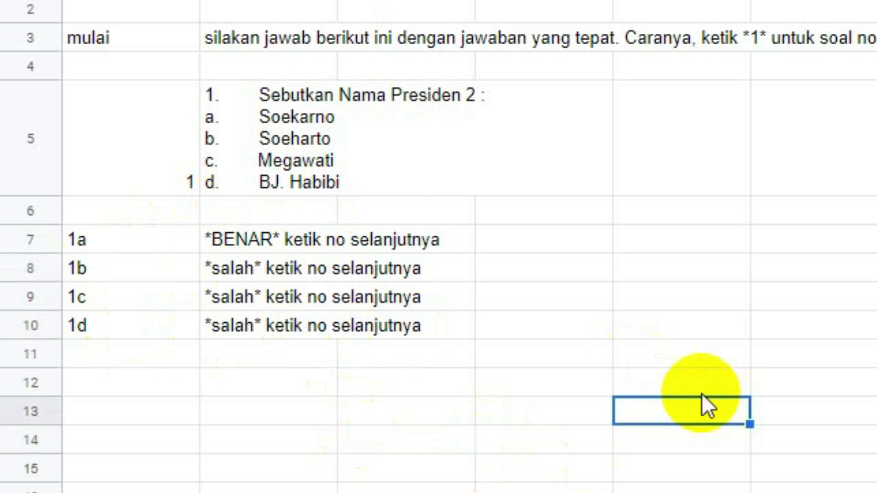
# Step: Copy the whole question 1 block in A5:C10 and paste it starting at cell A12
pyautogui.moveTo(148, 129); pyautogui.dragTo(411, 325)
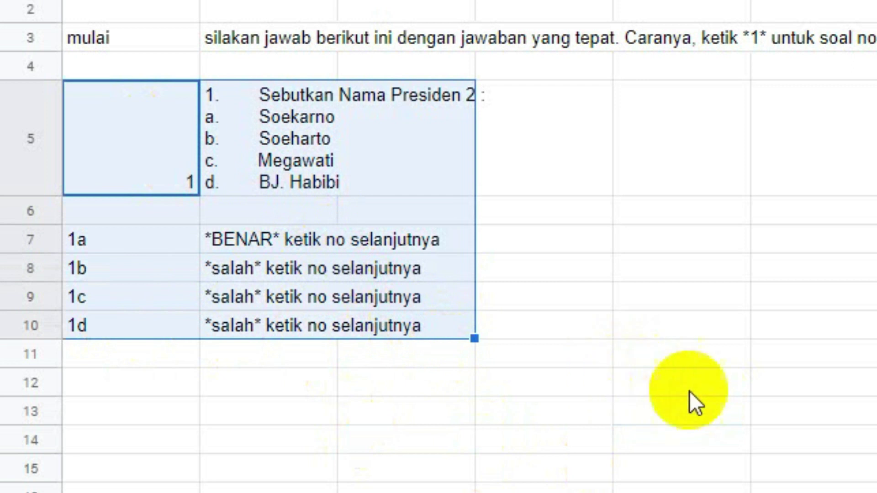
pyautogui.hotkey('ctrl', 'c')
pyautogui.click(169, 386)
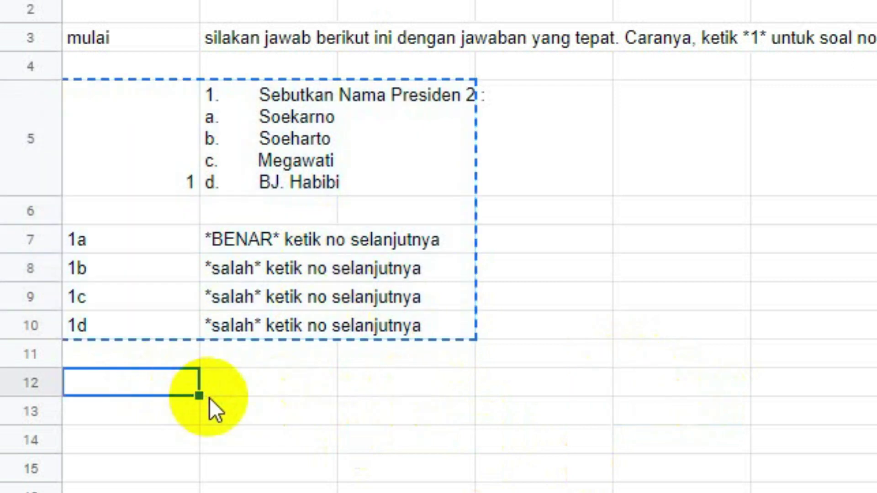
pyautogui.hotkey('ctrl', 'v')
pyautogui.click(709, 409)
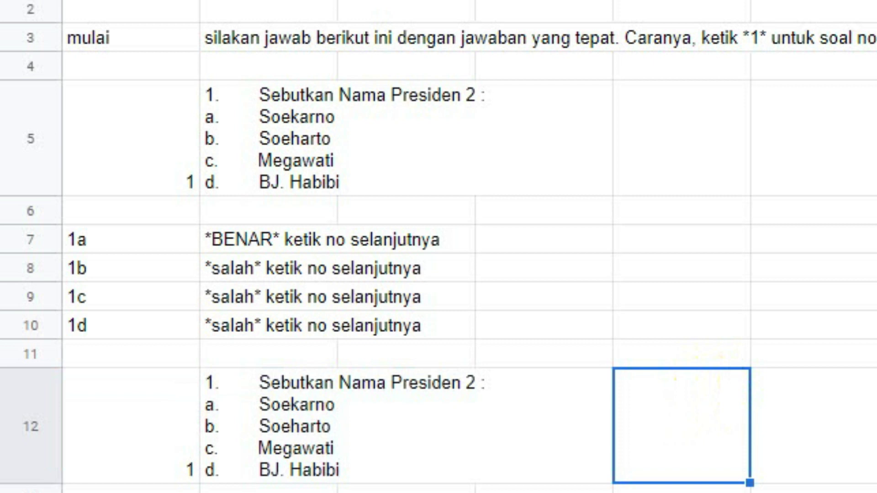
# Step: Change the keyword in cell A12 of the pasted question block to 2
pyautogui.scroll(-2, 438, 246)
pyautogui.click(142, 309)
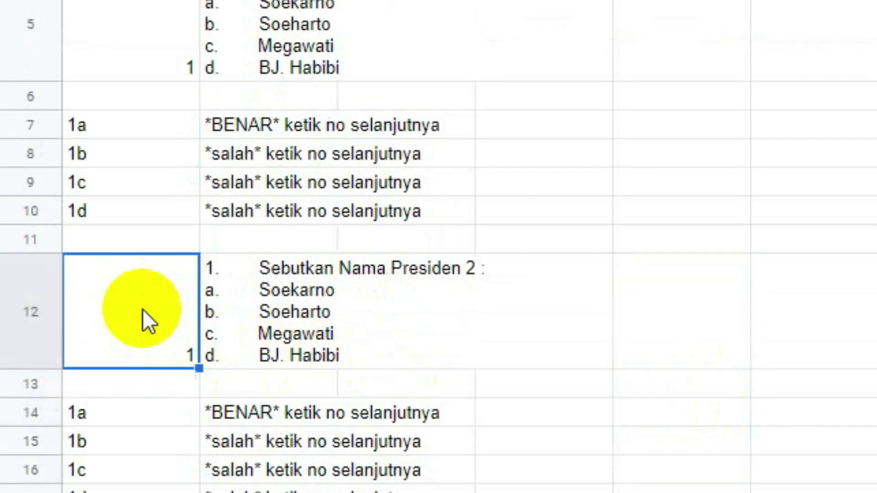
pyautogui.write('2')
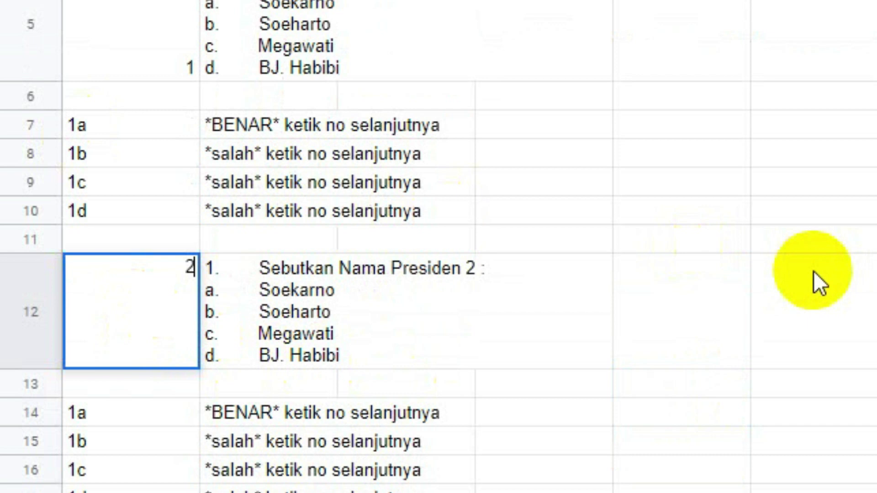
pyautogui.click(838, 163)
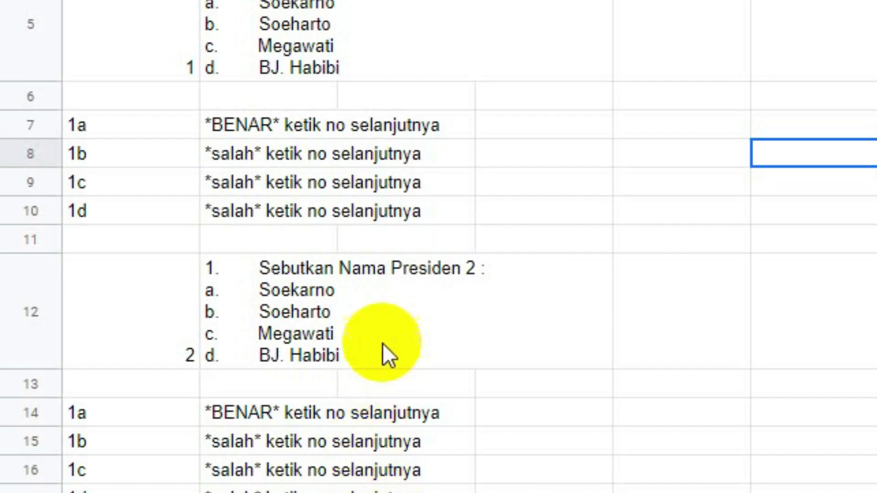
# Step: Replace the question text in cell B12 with the copied question 2, "Sebutkan Dasar Negara RI.", and its four options a to d
pyautogui.click(383, 339)
pyautogui.click(325, 342)
pyautogui.doubleClick(326, 341)
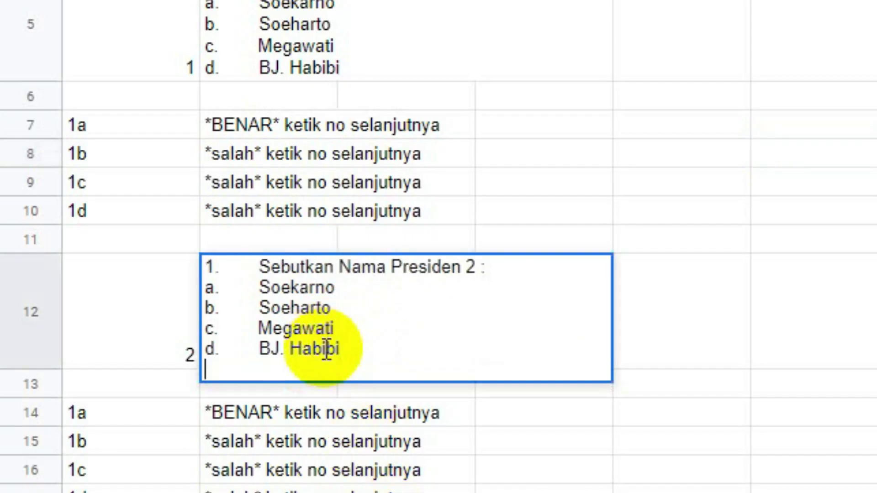
pyautogui.moveTo(362, 356); pyautogui.dragTo(207, 268)
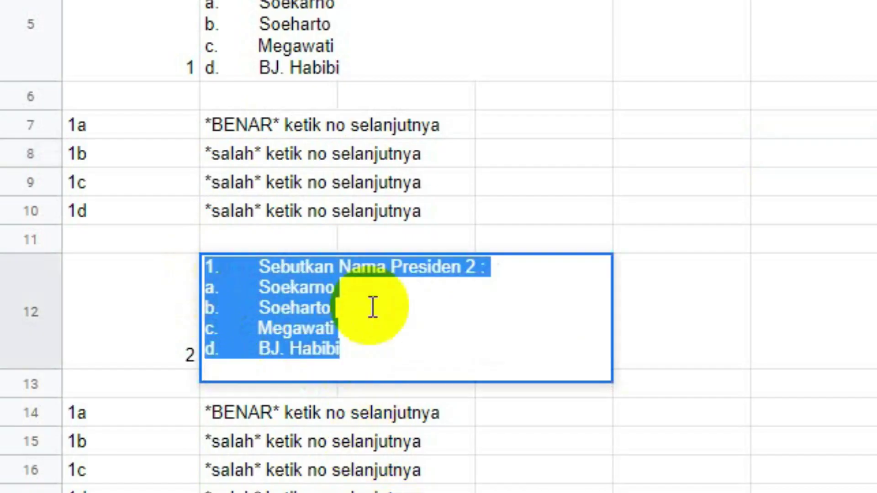
pyautogui.hotkey('ctrl', 'v')
pyautogui.click(771, 408)
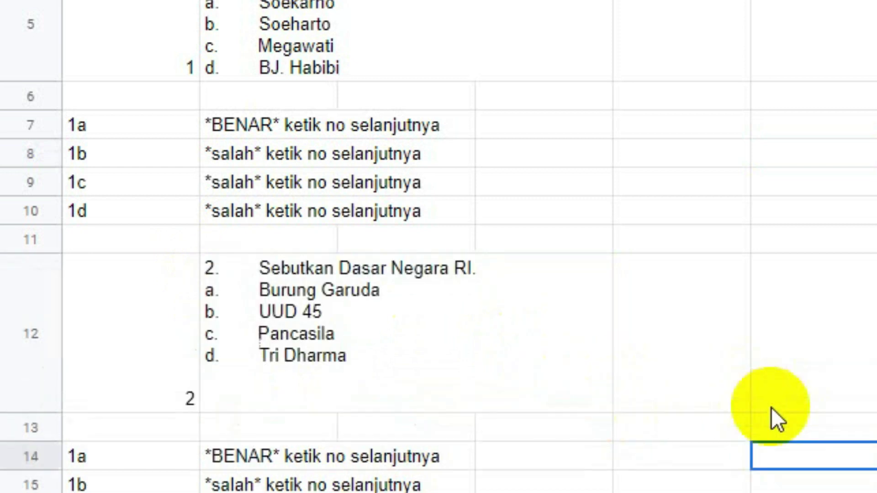
# Step: Delete the trailing blank lines after "Tri Dharma" in cell B12
pyautogui.click(304, 378)
pyautogui.doubleClick(263, 384)
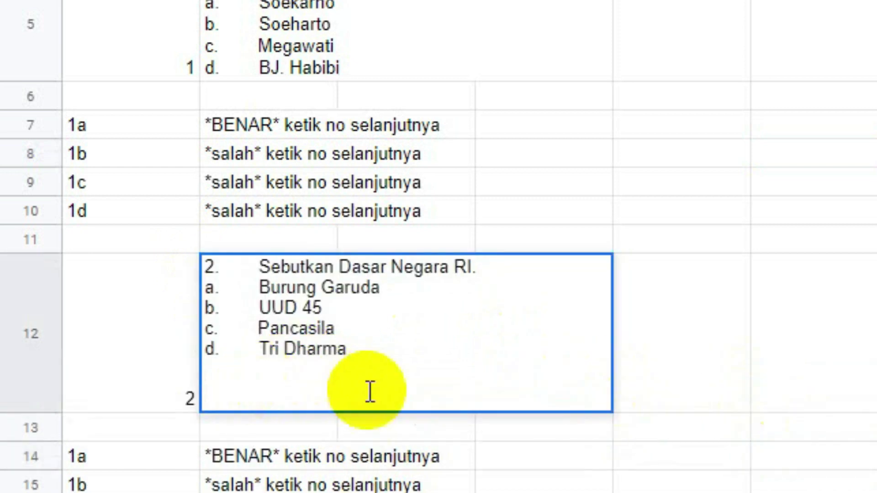
pyautogui.press('BackSpace')
pyautogui.press('BackSpace')
pyautogui.moveTo(517, 464); pyautogui.dragTo(538, 470)
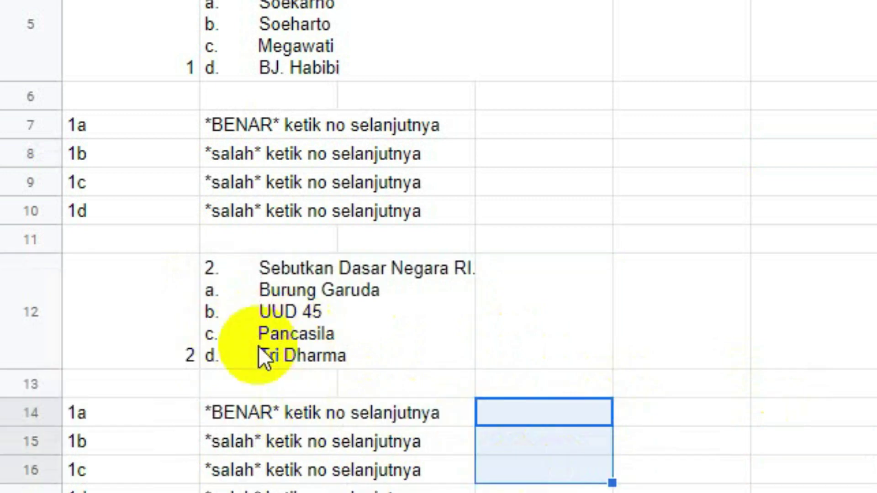
# Step: Change the answer keywords in cells A14 to A17 to 2a, 2b, 2c and 2d
pyautogui.click(94, 414)
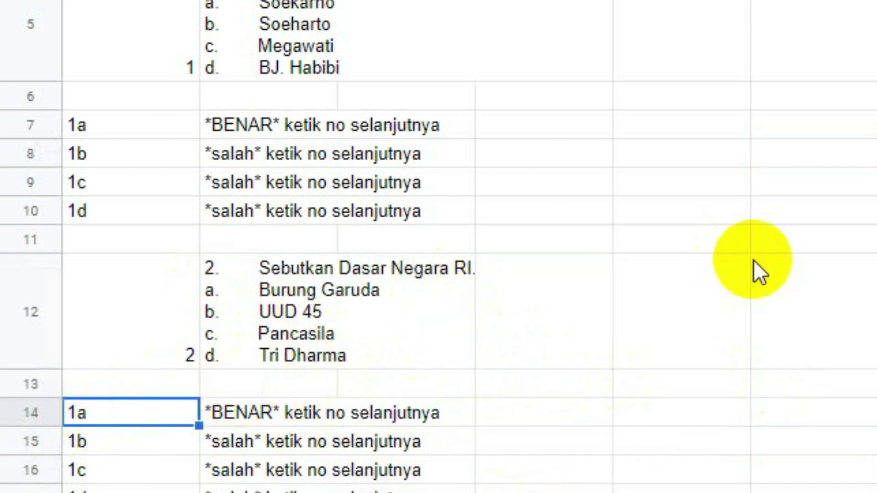
pyautogui.write('2a')
pyautogui.press('Return')
pyautogui.write('2')
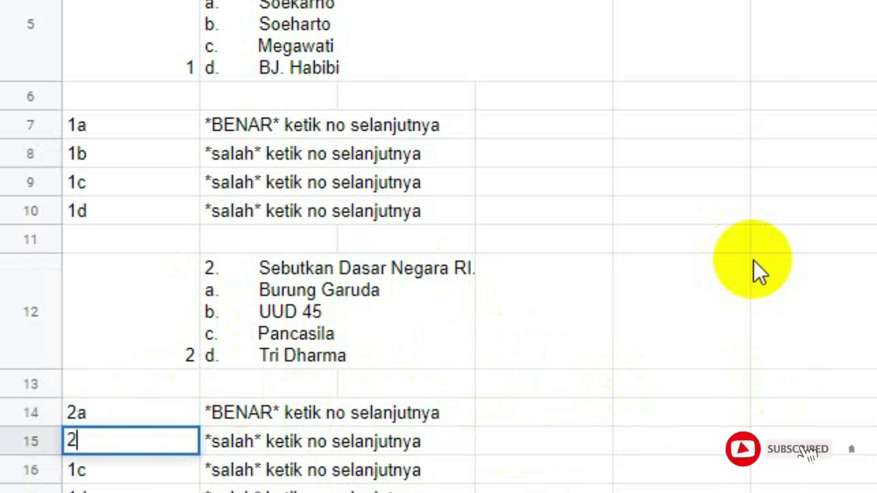
pyautogui.write('b')
pyautogui.press('Return')
pyautogui.write('2c')
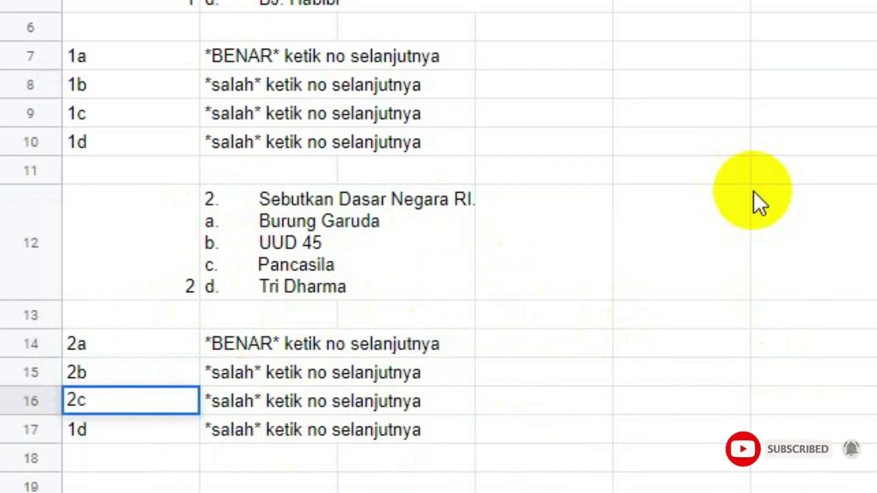
pyautogui.press('Return')
pyautogui.write('2d')
pyautogui.press('Up')
pyautogui.press('Up')
pyautogui.press('Up')
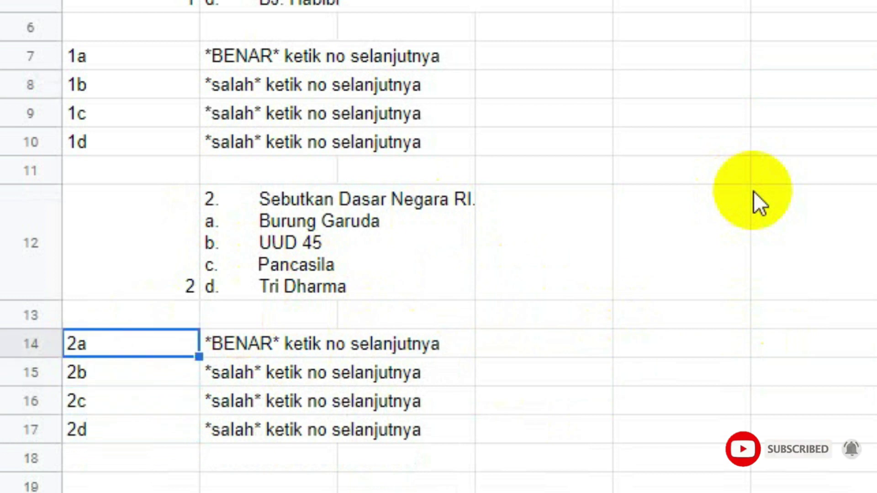
# Step: Copy the "*BENAR* ketik no selanjutnya" reply from B14 into B15 for keyword 2b
pyautogui.press('Right')
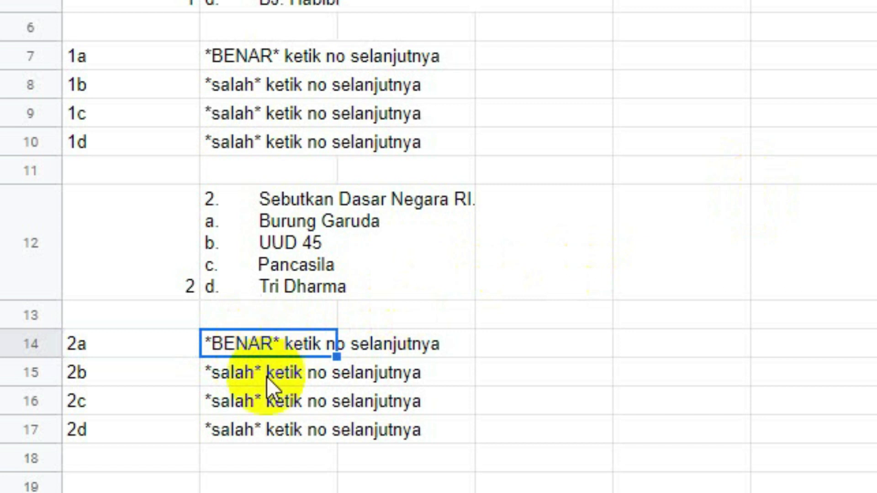
pyautogui.click(243, 372)
pyautogui.click(256, 340)
pyautogui.hotkey('ctrl', 'c')
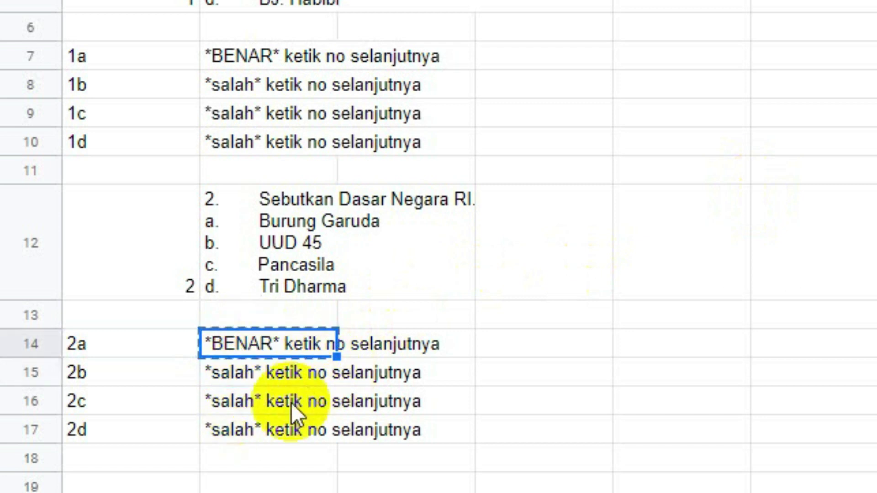
pyautogui.click(253, 377)
pyautogui.doubleClick(253, 377)
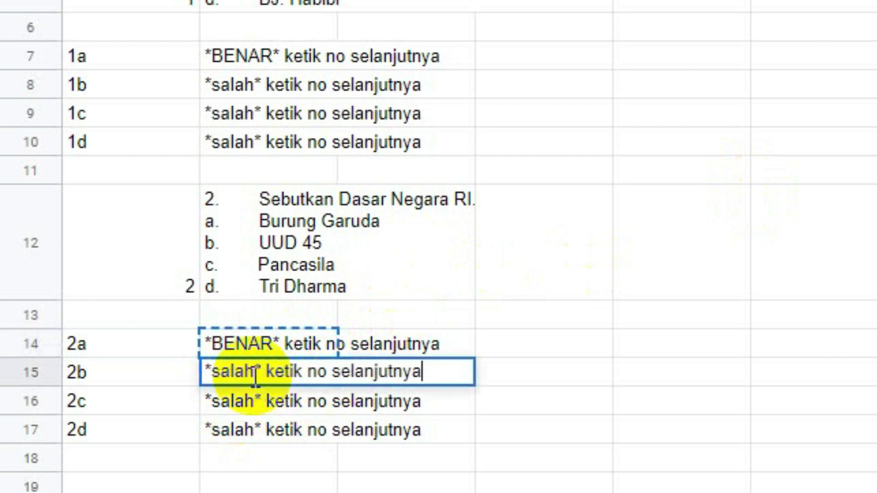
pyautogui.press('Escape')
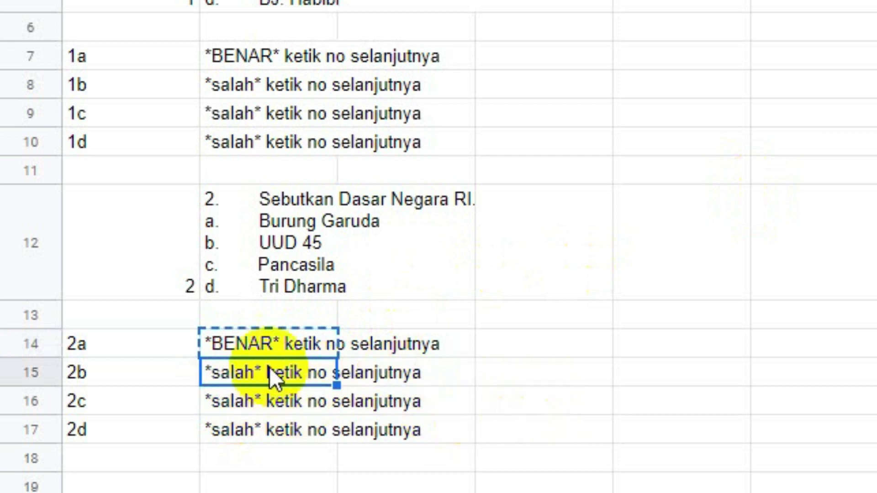
pyautogui.hotkey('ctrl', 'v')
pyautogui.click(530, 404)
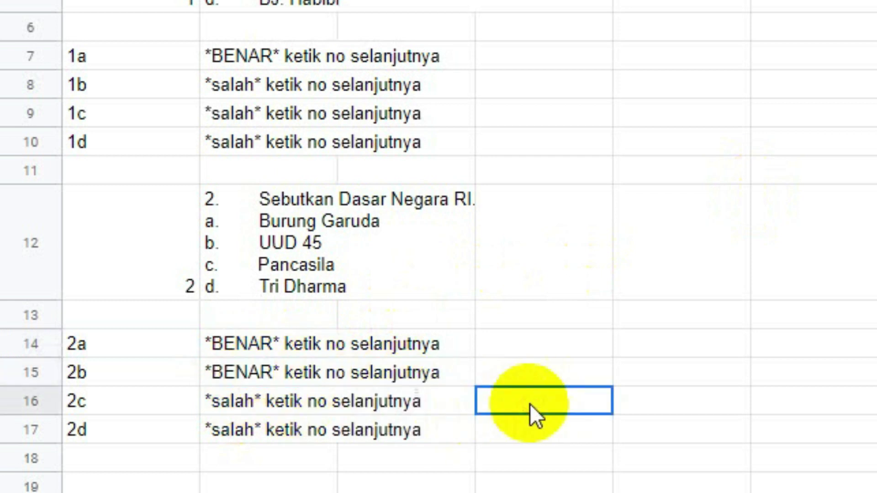
# Step: Copy the "*salah* ketik no selanjutnya" reply from B16 into B14 for keyword 2a
pyautogui.click(234, 351)
pyautogui.click(241, 398)
pyautogui.hotkey('ctrl', 'c')
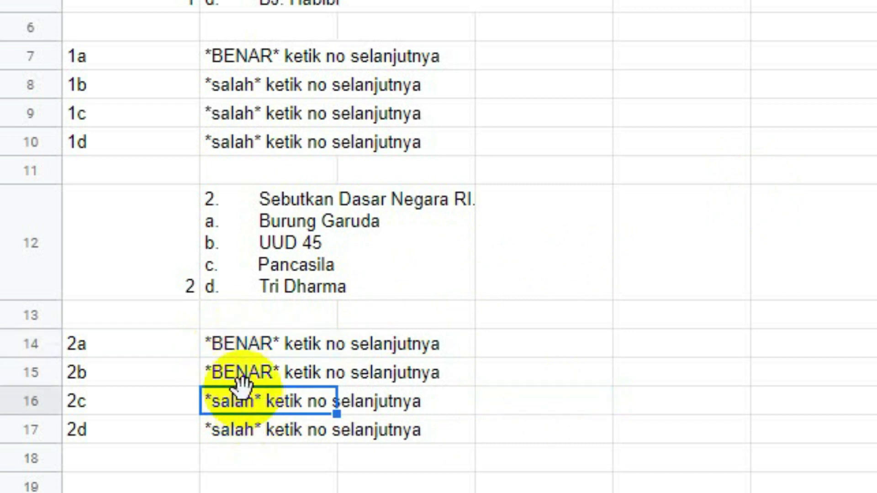
pyautogui.click(235, 344)
pyautogui.hotkey('ctrl', 'v')
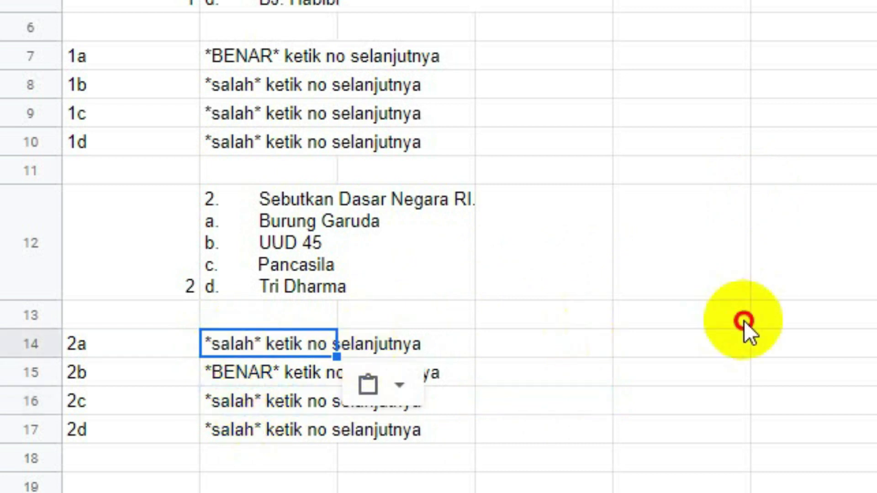
pyautogui.click(725, 322)
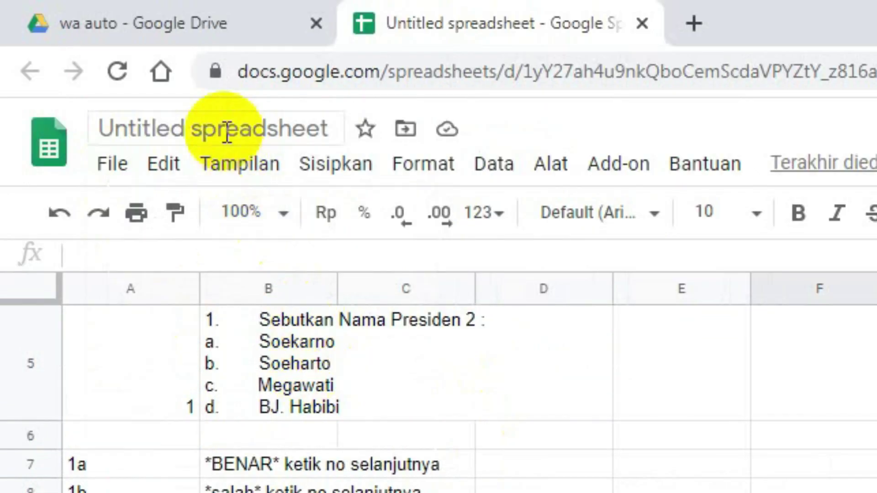
# Step: Rename the untitled spreadsheet to SOAL LATIHAN and close it
pyautogui.click(229, 131)
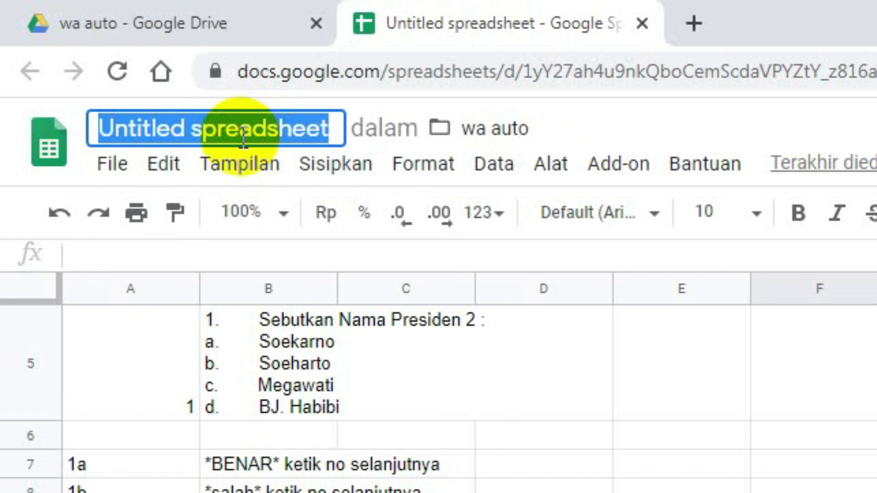
pyautogui.write('SOAL ')
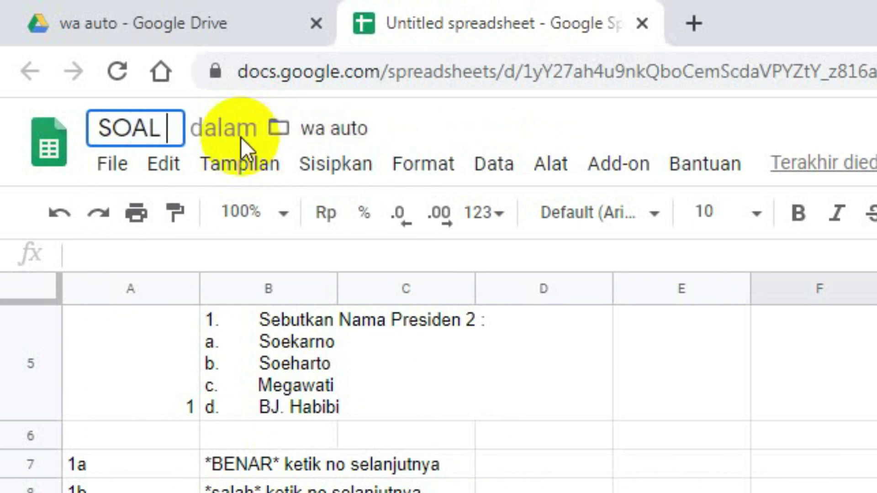
pyautogui.write('LATIHAN')
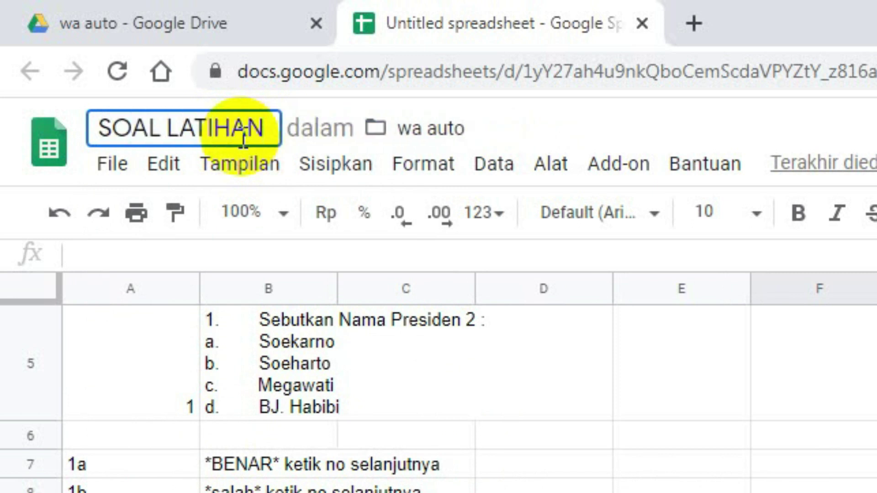
pyautogui.click(697, 465)
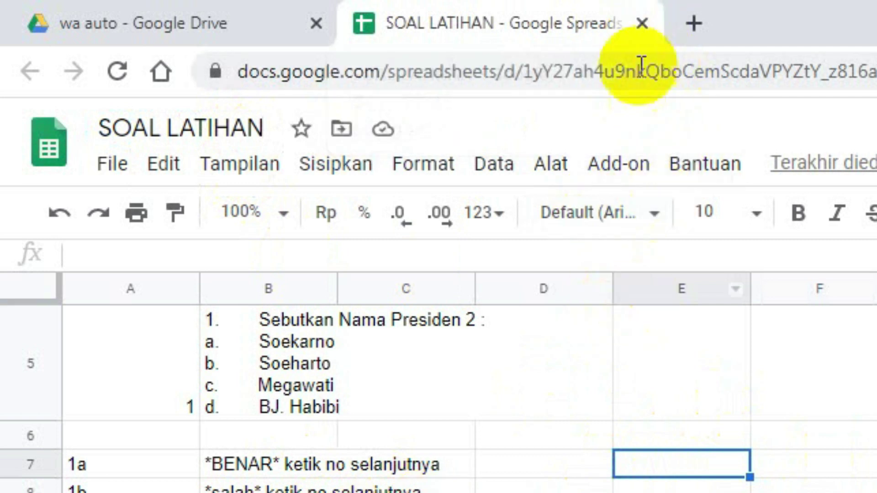
pyautogui.click(642, 26)
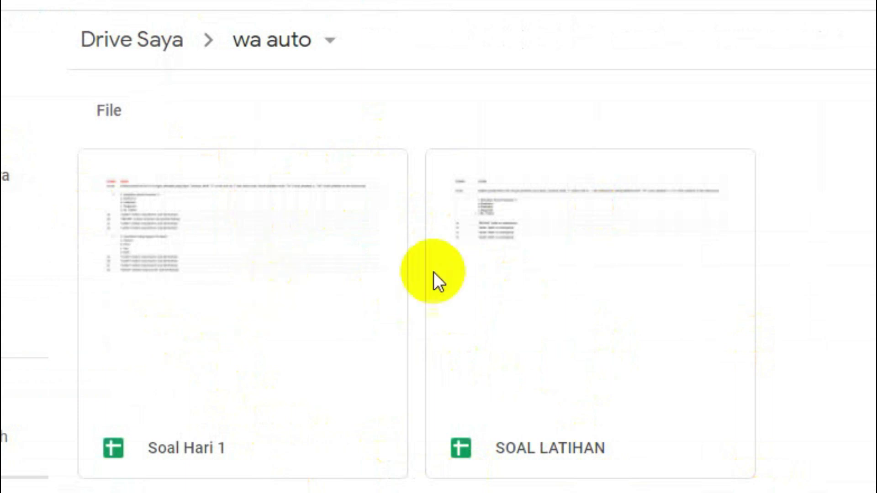
pyautogui.click(587, 347)
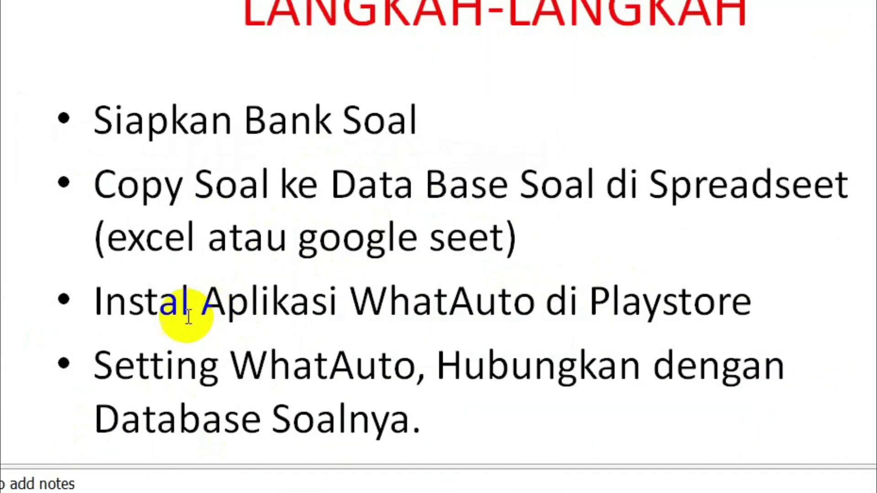
pyautogui.moveTo(186, 309); pyautogui.dragTo(177, 315)
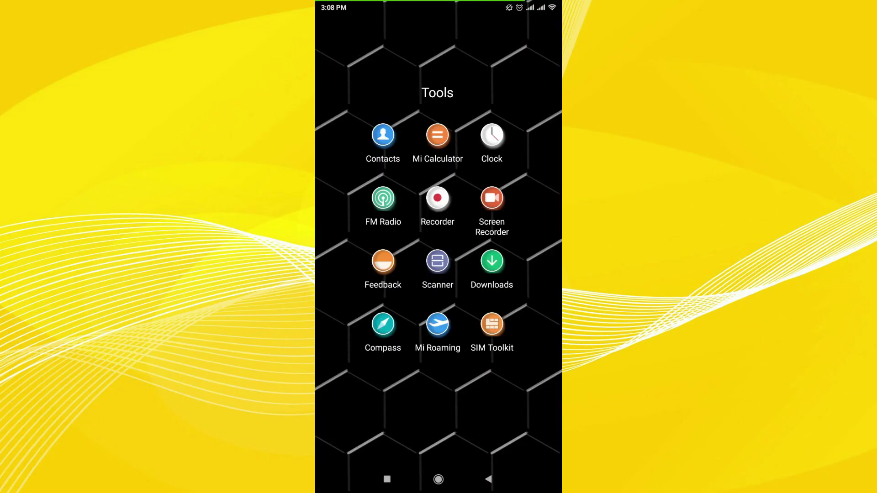
# Step: Switch to Google Play on the phone and search for "whatauto"
pyautogui.press('Escape')
pyautogui.click(350, 238)
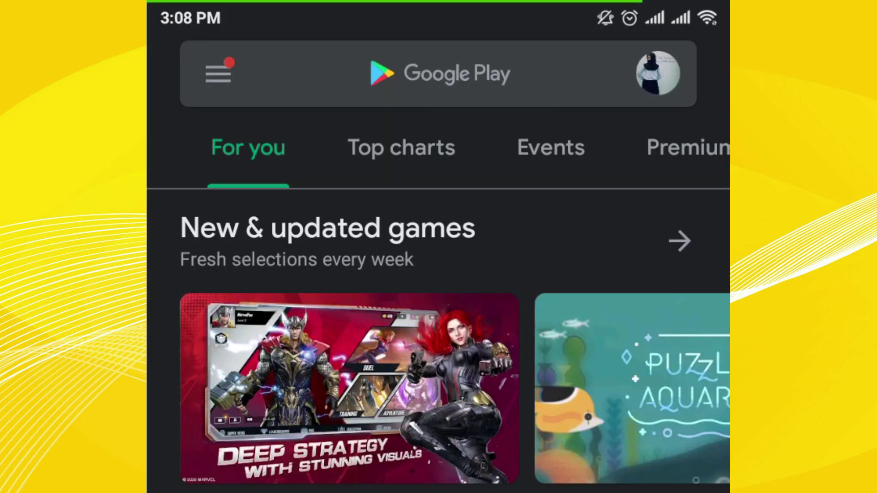
pyautogui.click(438, 73)
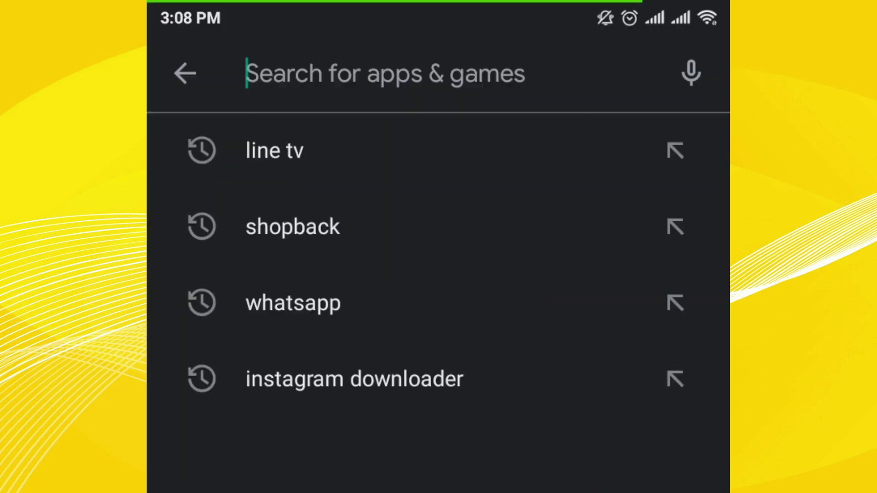
pyautogui.write('what')
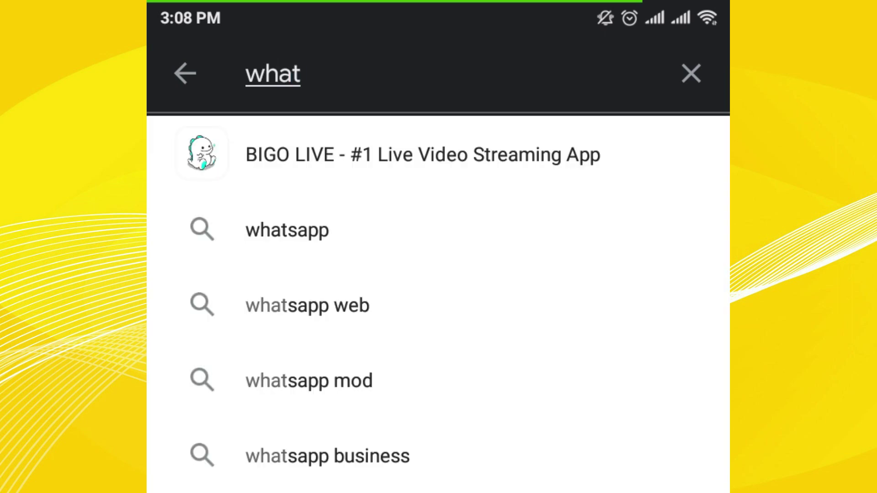
pyautogui.write('au')
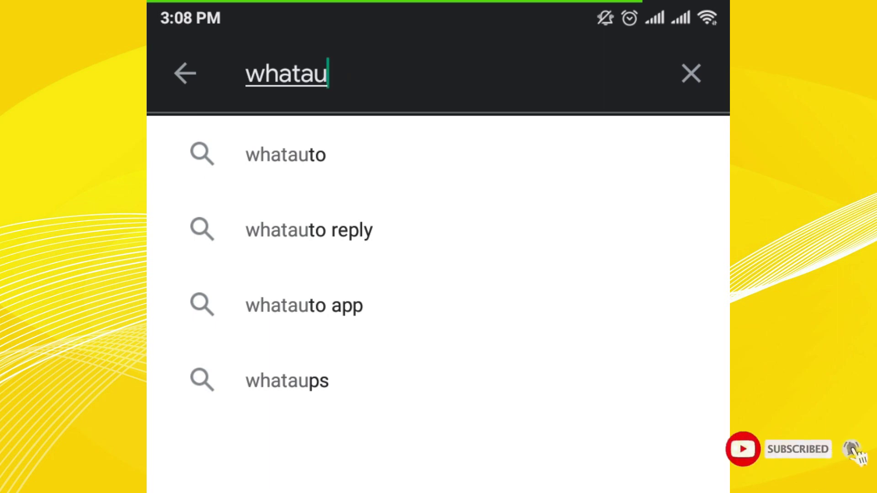
pyautogui.click(285, 154)
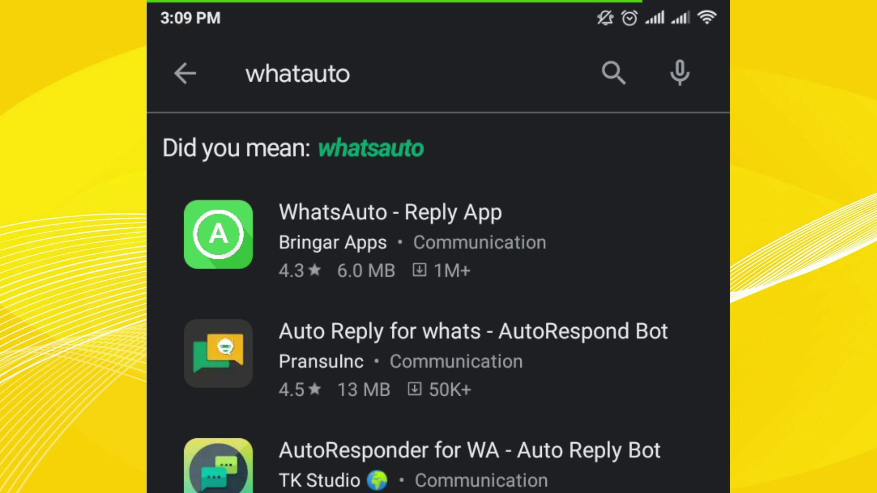
# Step: Install WhatsAuto - Reply App by Bringar Apps from the search results
pyautogui.click(390, 236)
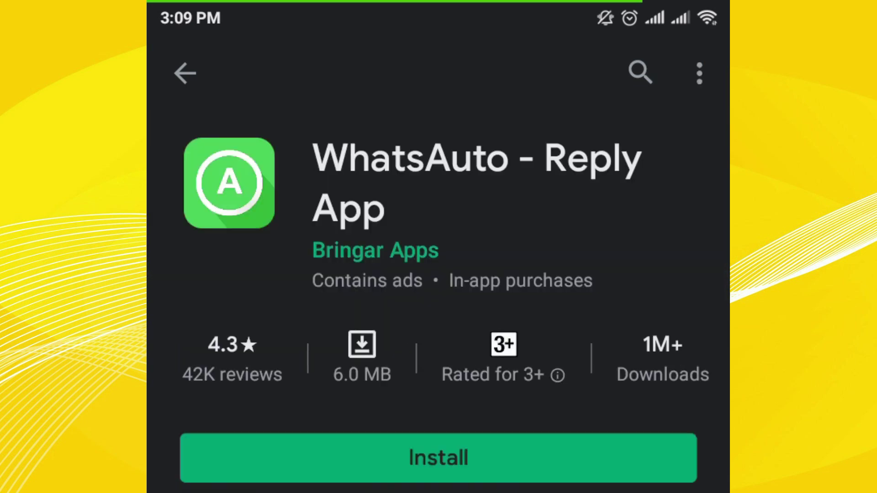
pyautogui.click(438, 457)
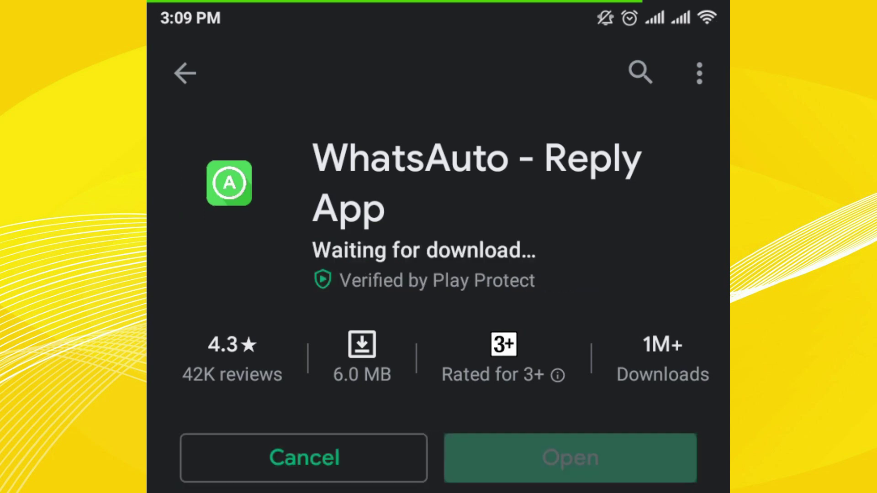